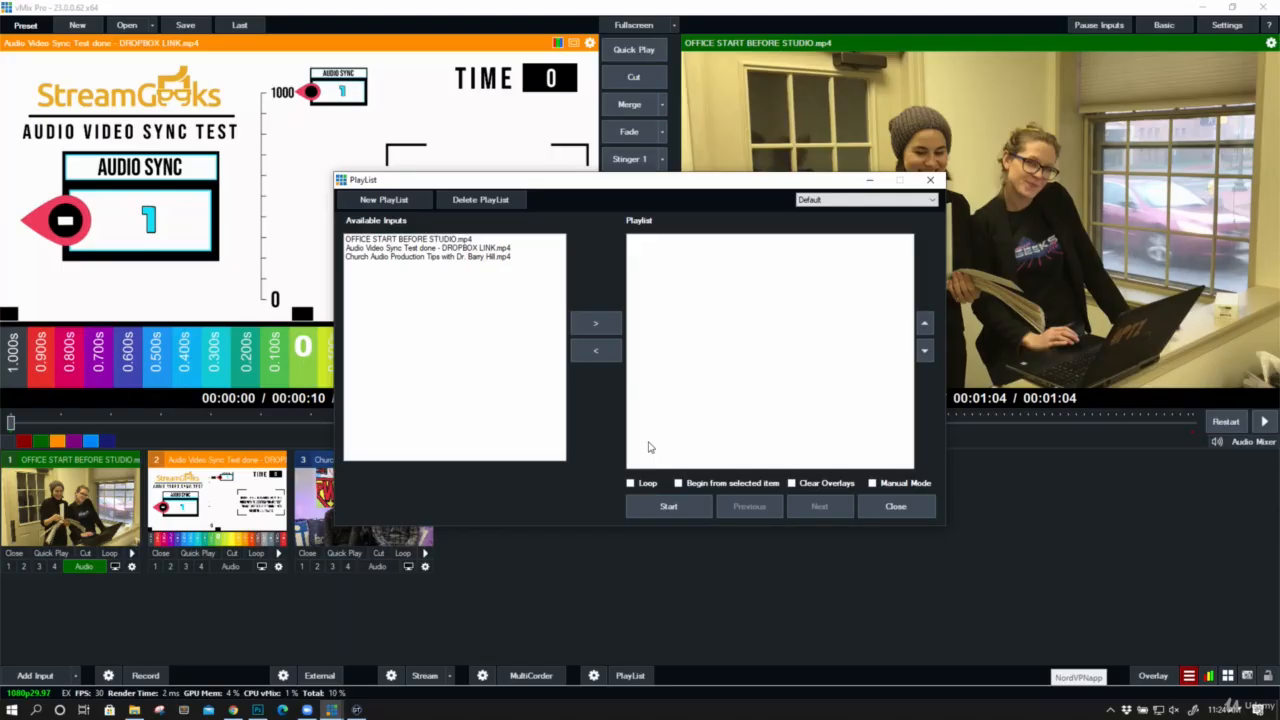
Create a new playlist named VIDEO LOOP.
drag(660, 191, 755, 162)
click(608, 210)
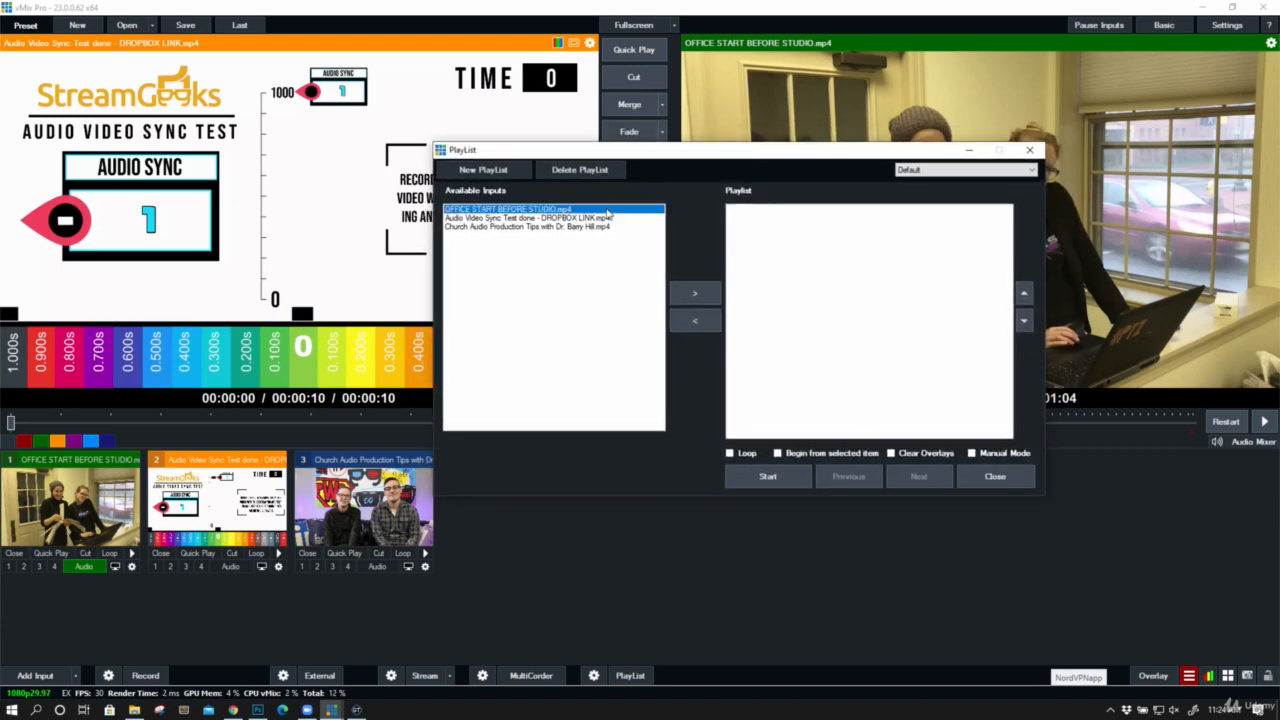
click(512, 174)
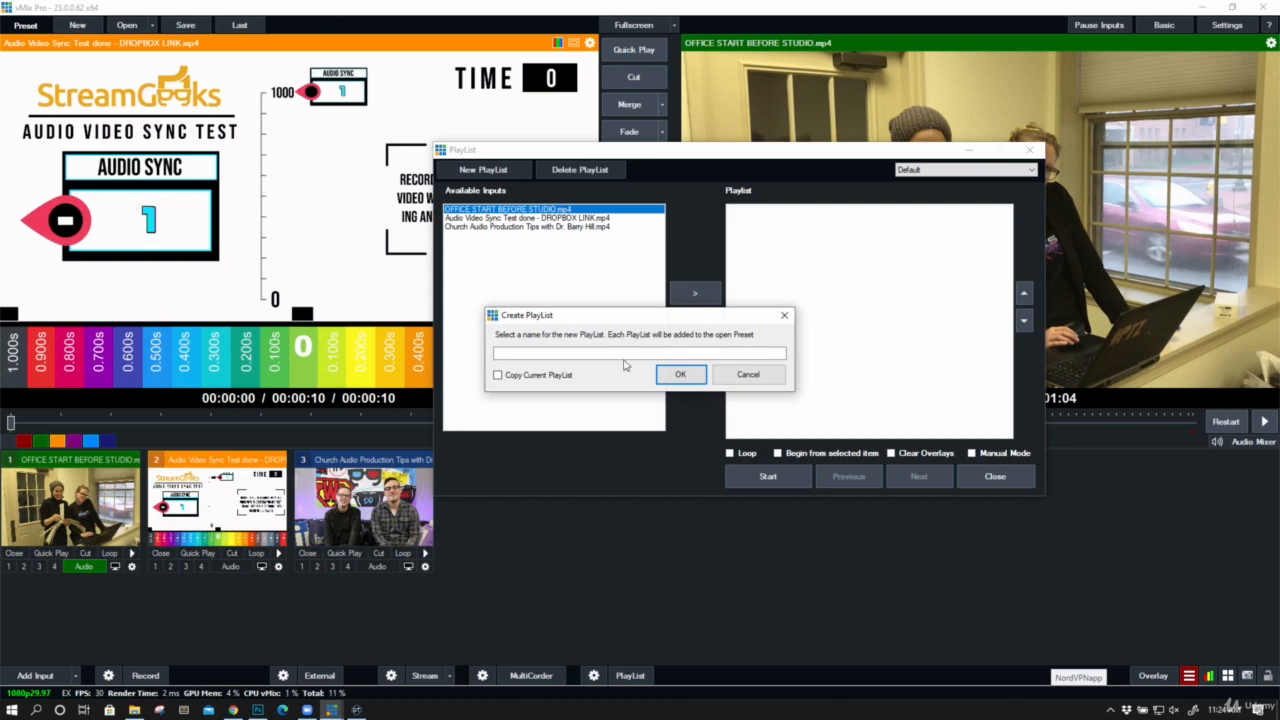
text(VIDEO LOOP)
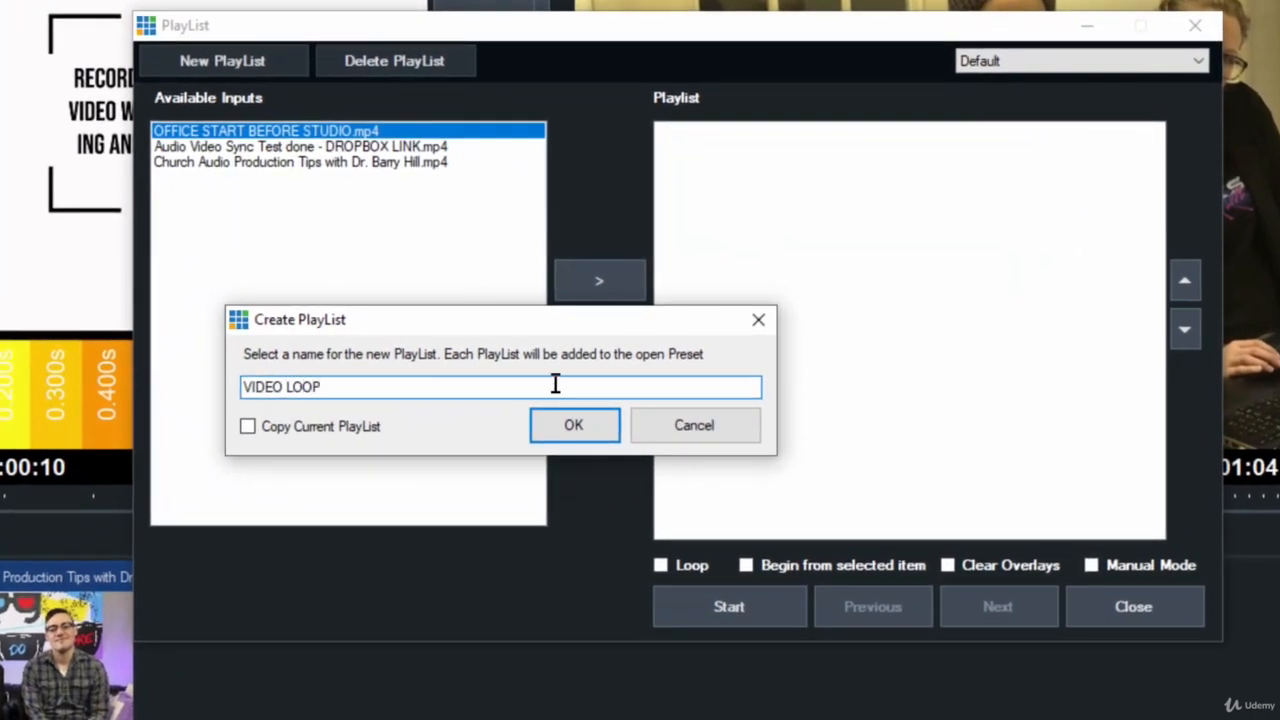
click(577, 430)
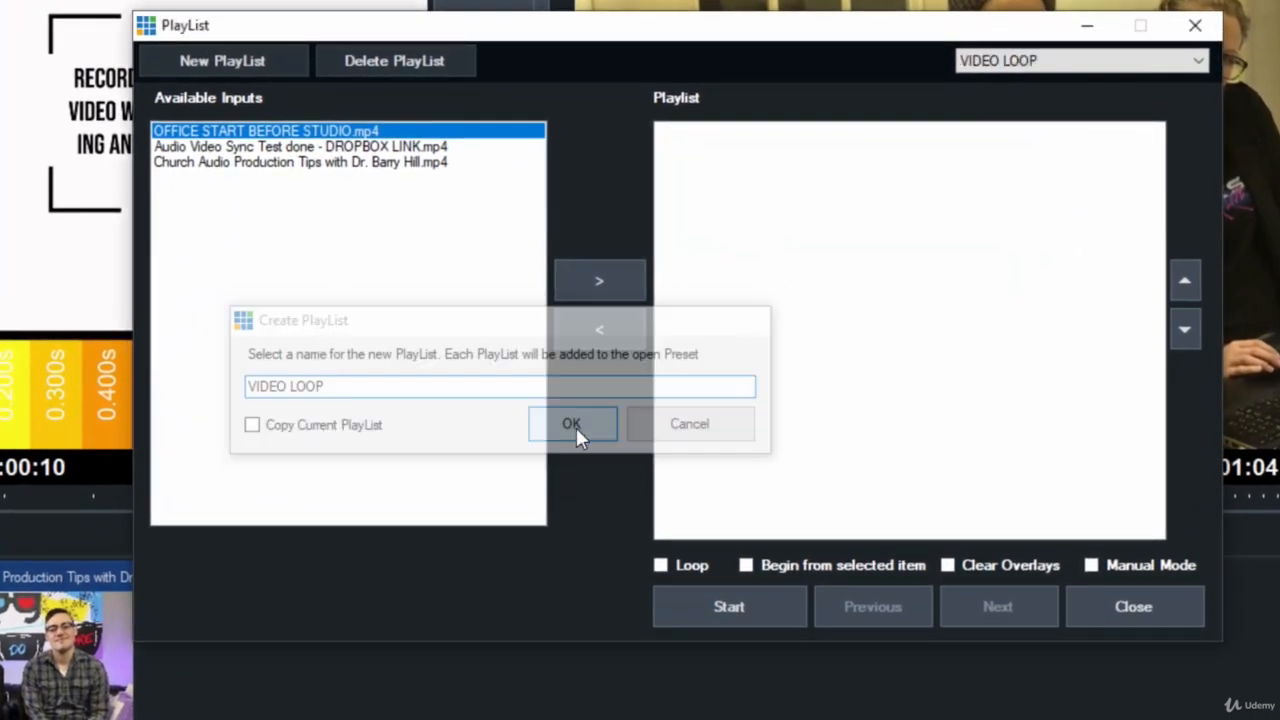
Add the OFFICE START BEFORE STUDIO, Audio Video Sync Test and Church Audio Production Tips videos to the VIDEO LOOP playlist in that order.
click(603, 280)
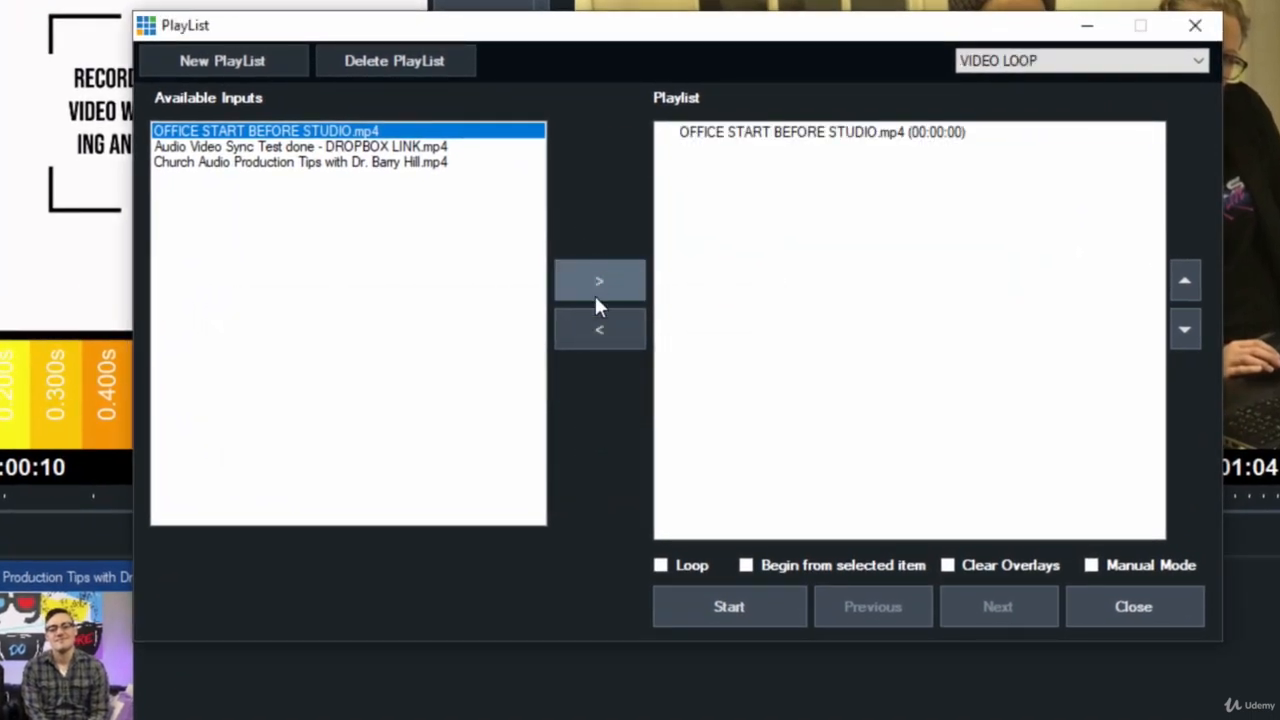
click(385, 147)
click(590, 288)
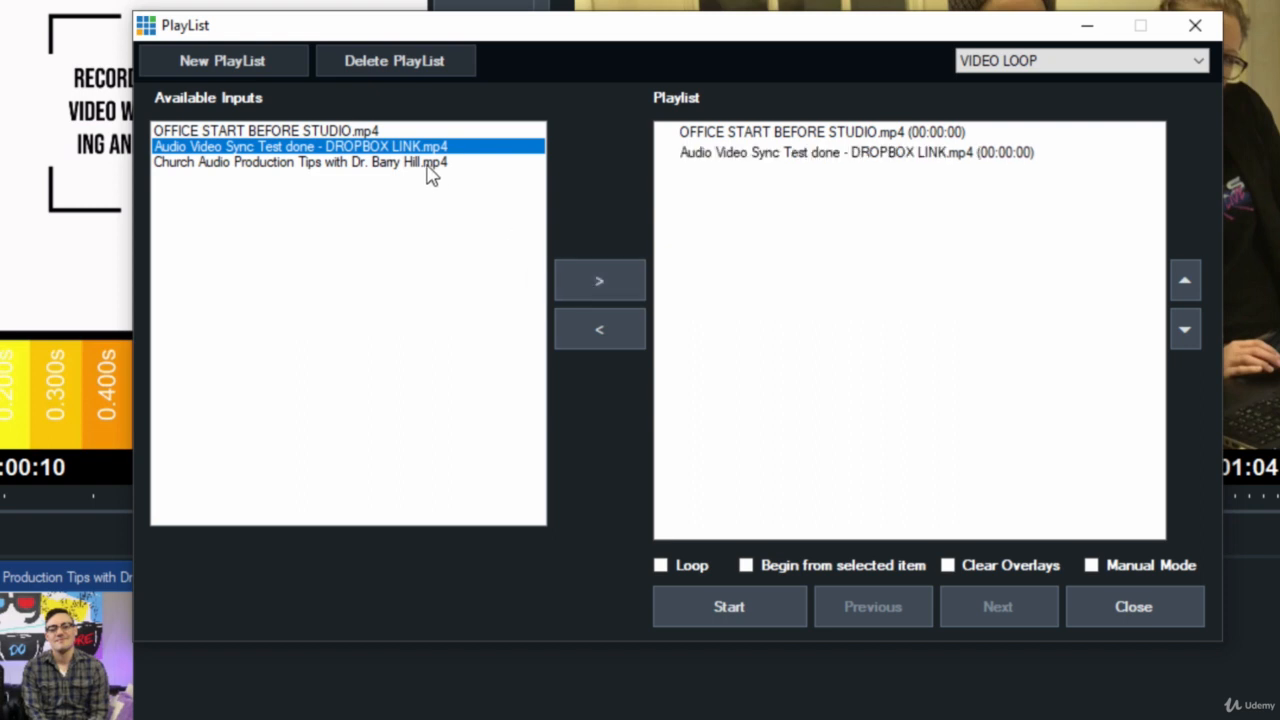
click(428, 165)
click(595, 278)
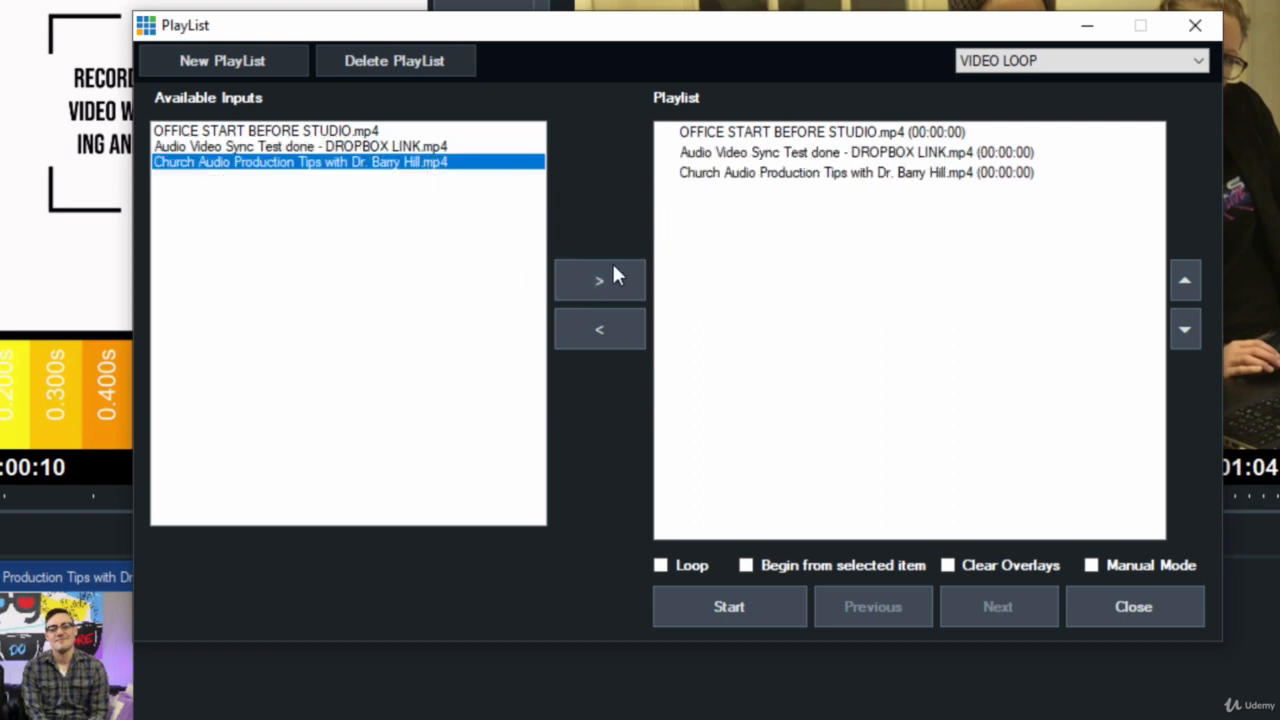
Remove the Church Audio Production Tips video from the playlist and add it back at the end.
click(750, 180)
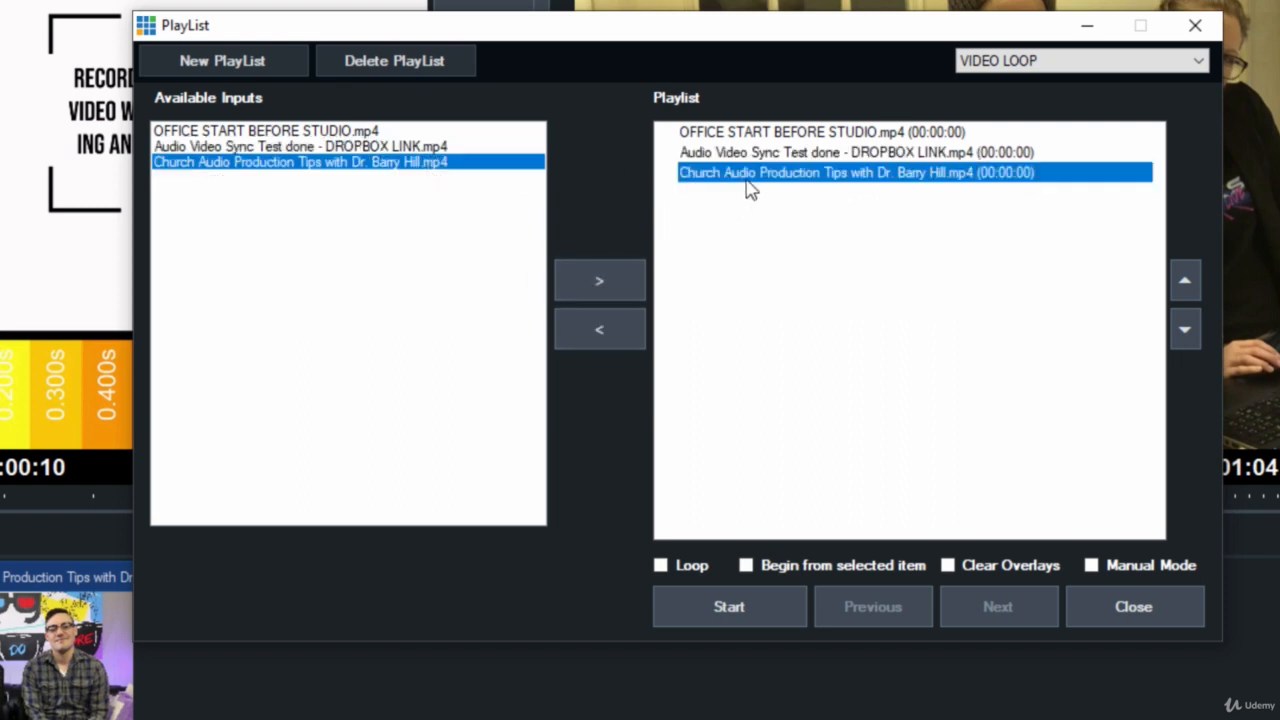
click(600, 328)
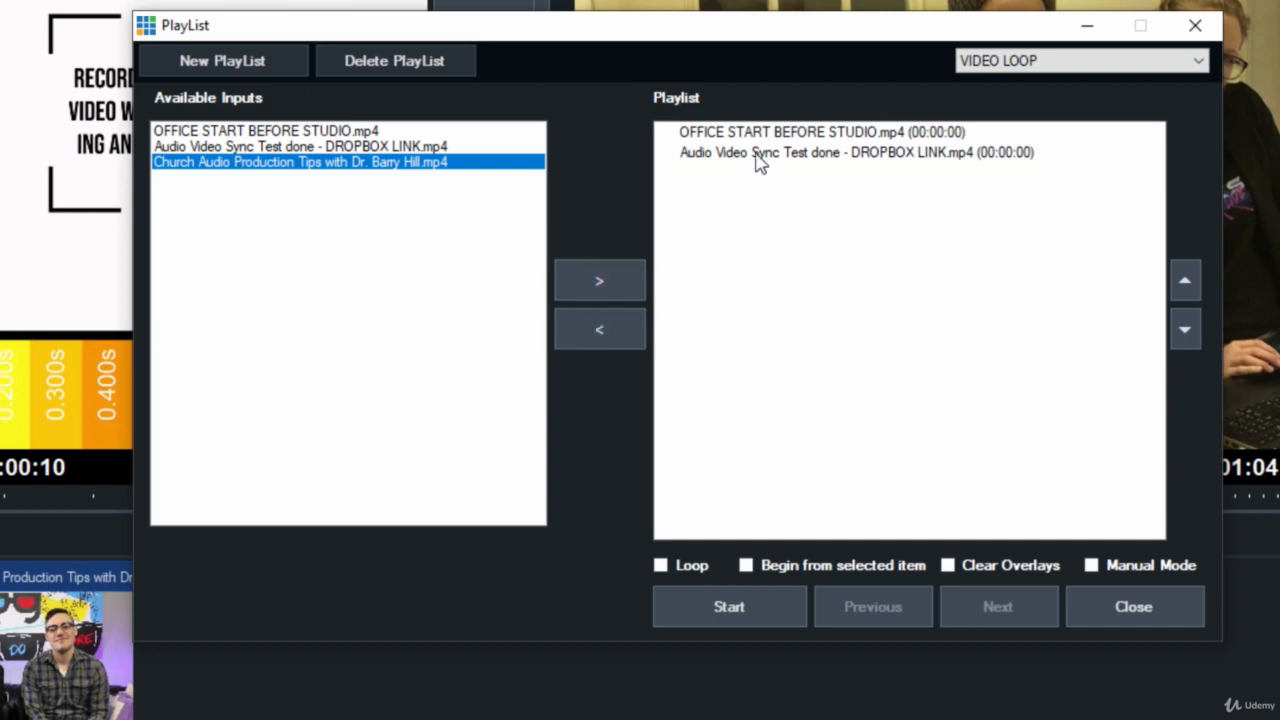
click(582, 285)
click(823, 140)
click(813, 158)
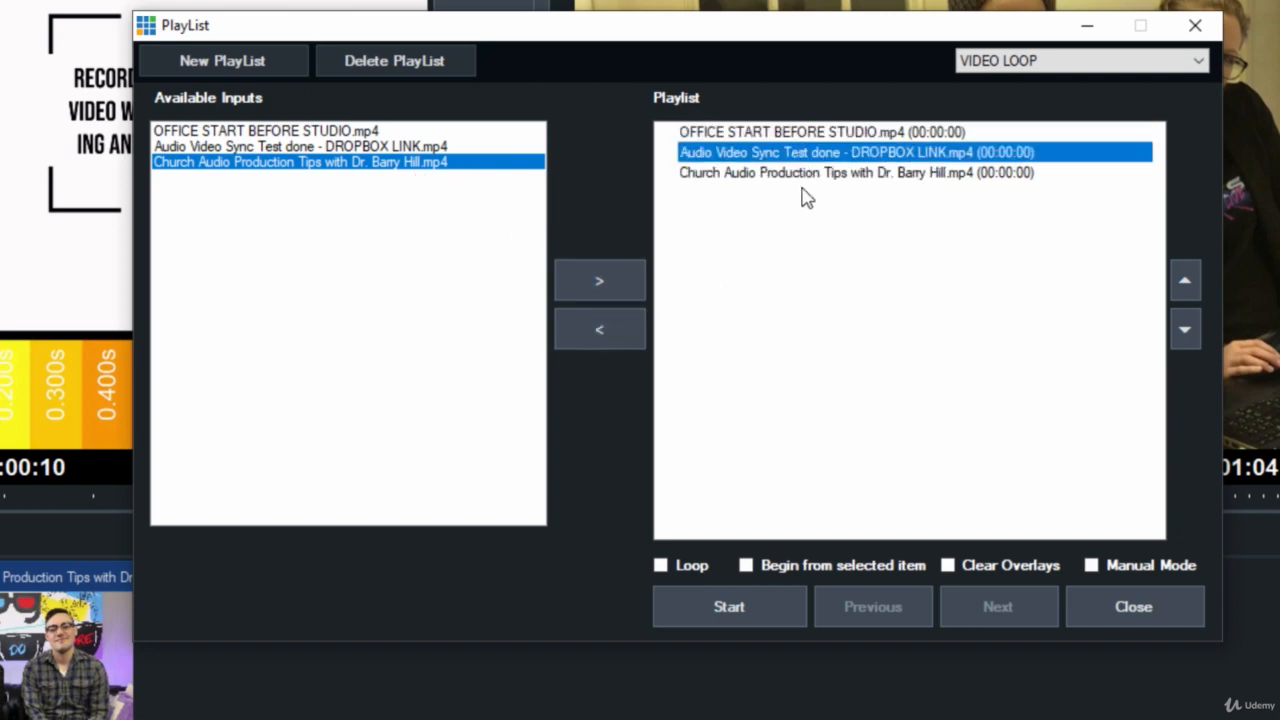
click(801, 187)
click(782, 174)
Set the OFFICE START BEFORE STUDIO playlist entry to a duration of 00:00:10 with a Fade transition.
double_click(778, 135)
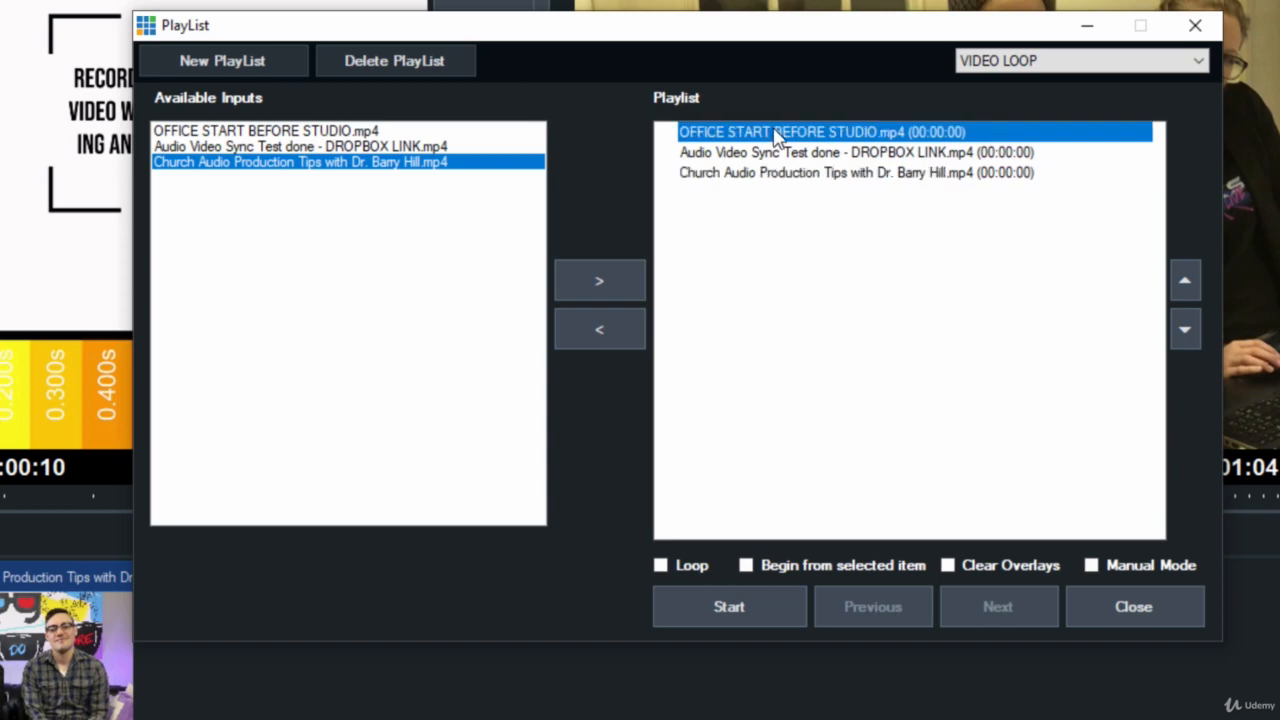
drag(502, 252, 644, 231)
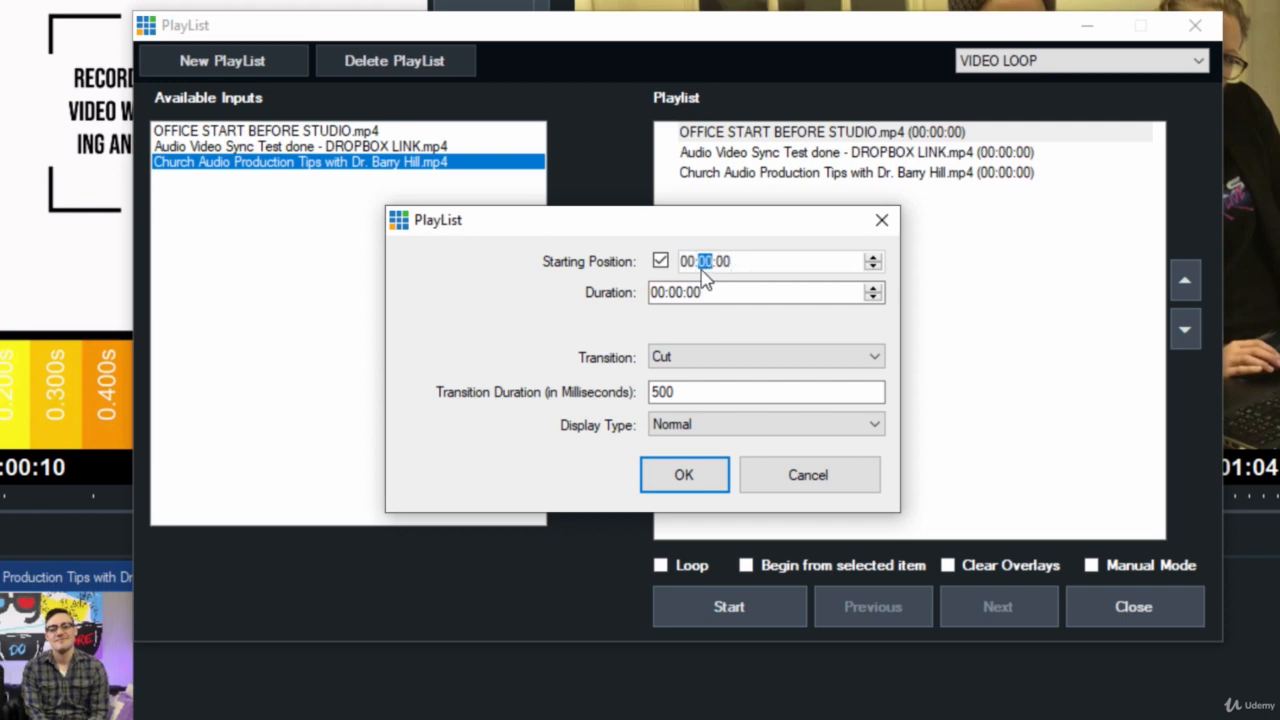
click(700, 293)
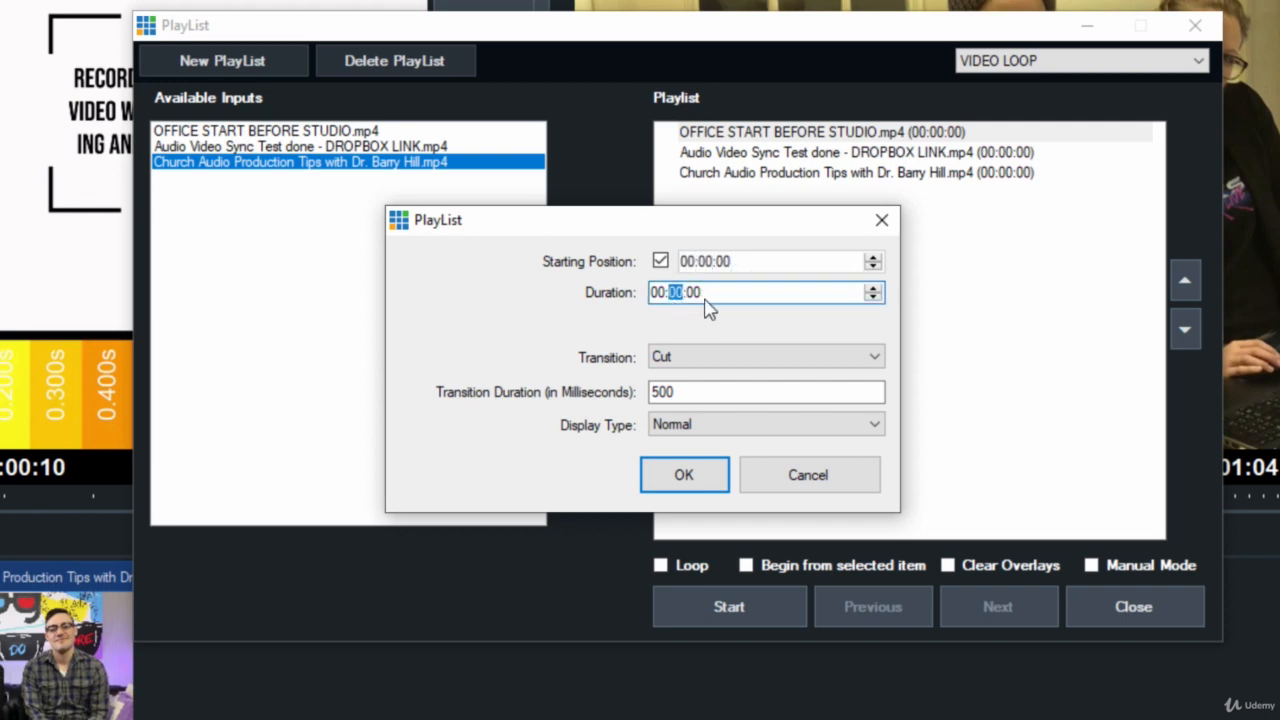
click(722, 360)
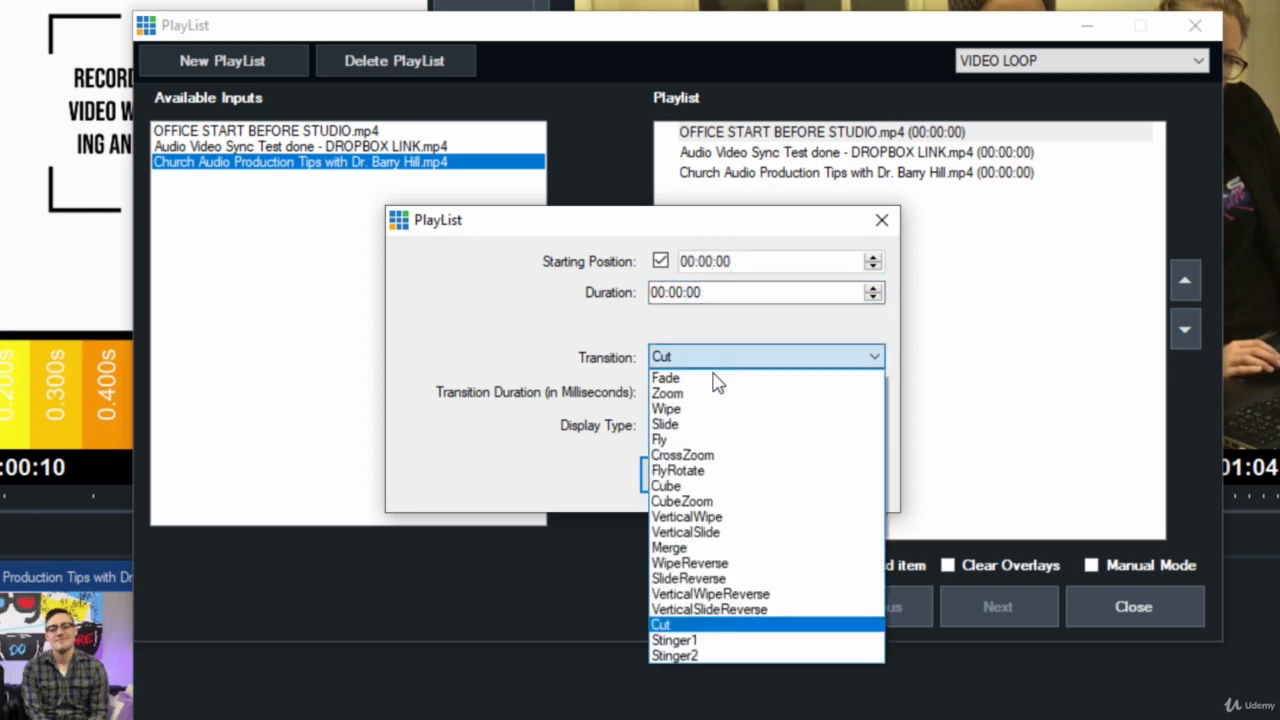
click(662, 357)
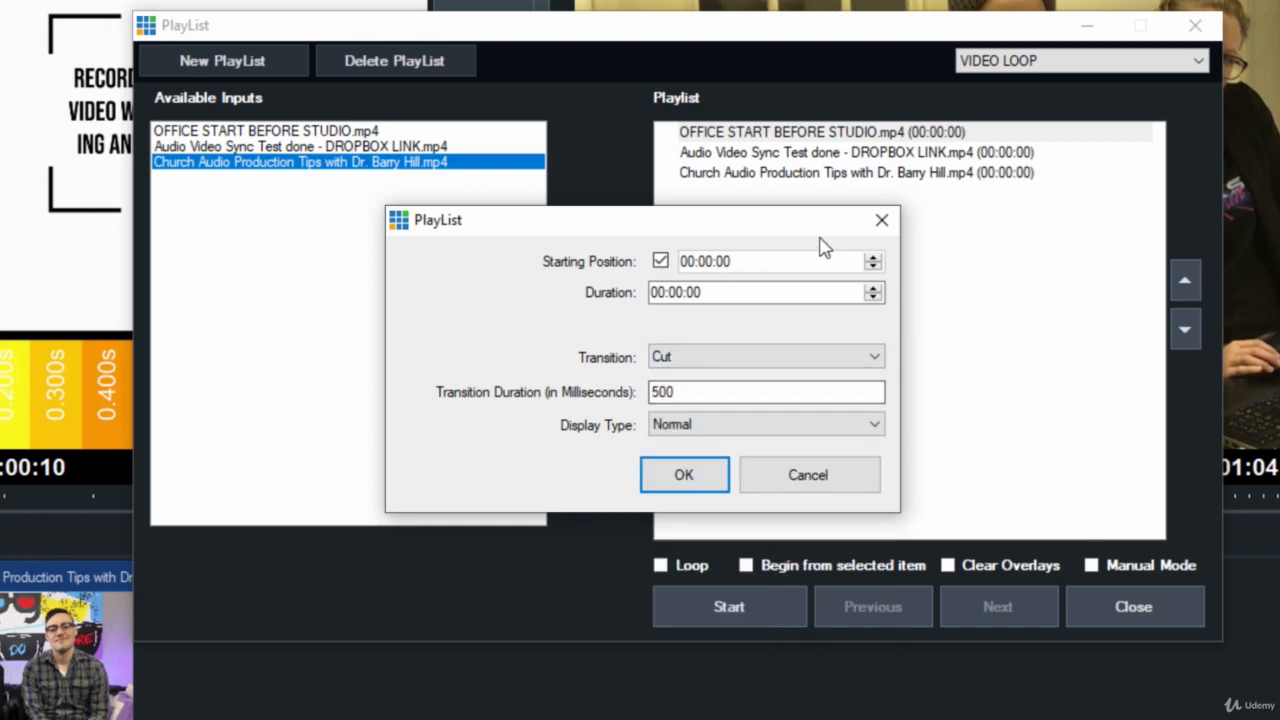
click(674, 293)
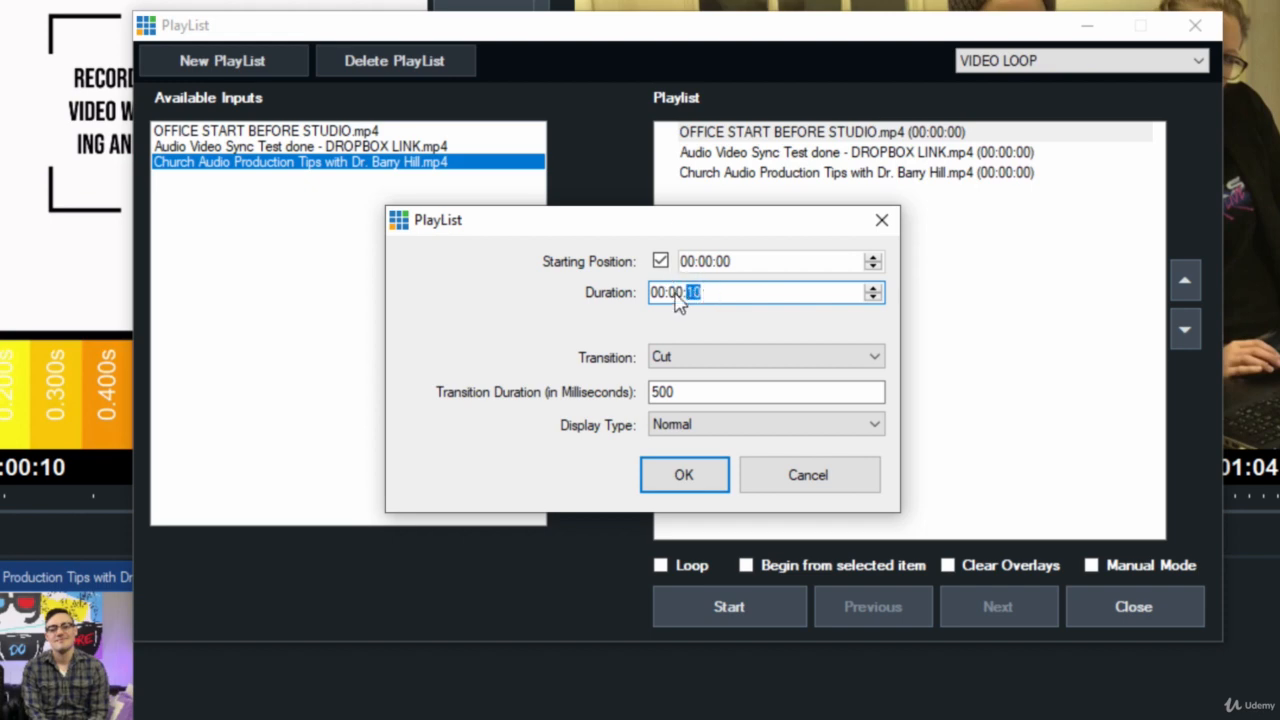
click(695, 362)
click(706, 374)
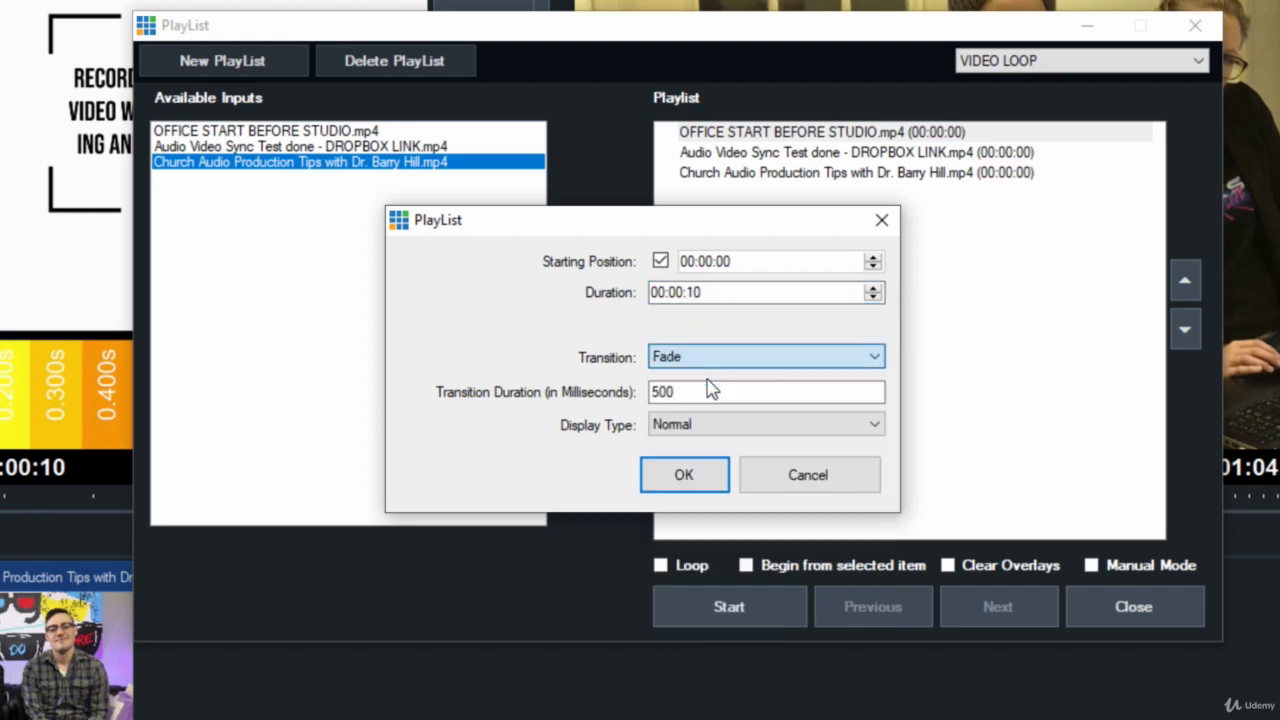
click(684, 476)
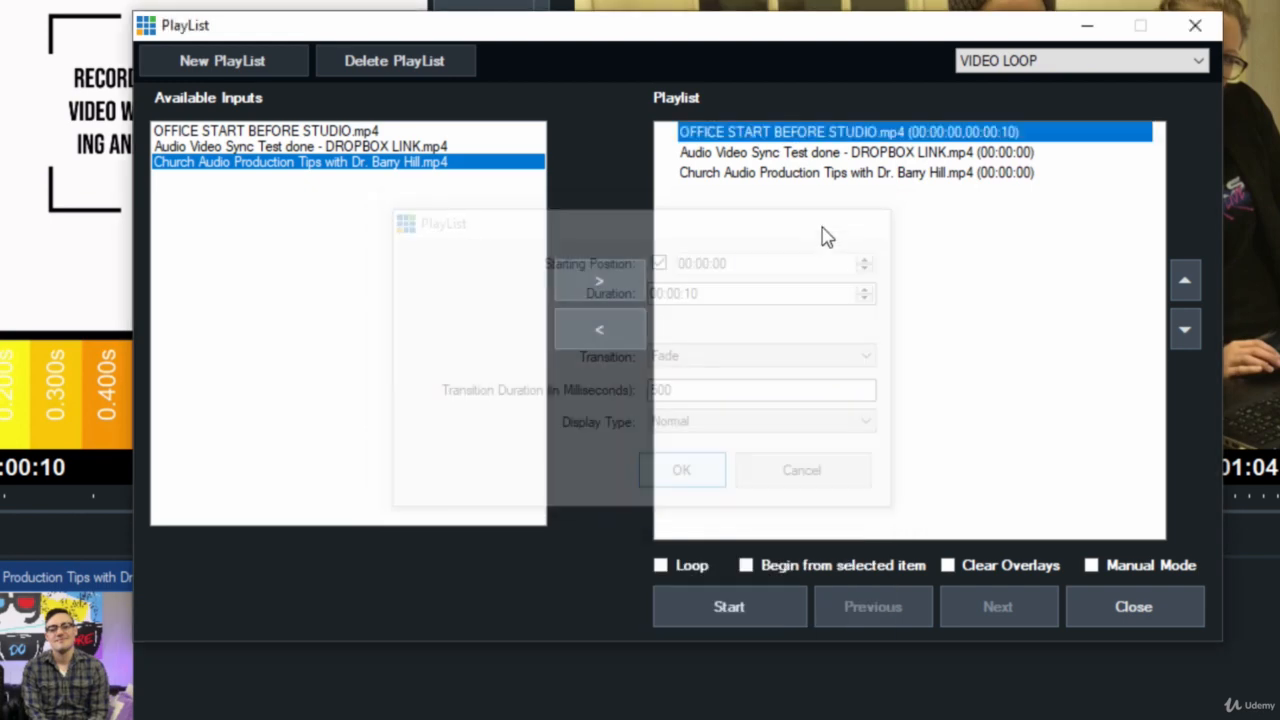
Set the Audio Video Sync Test playlist entry to a duration of 00:00:10 with a Fade transition.
double_click(1005, 152)
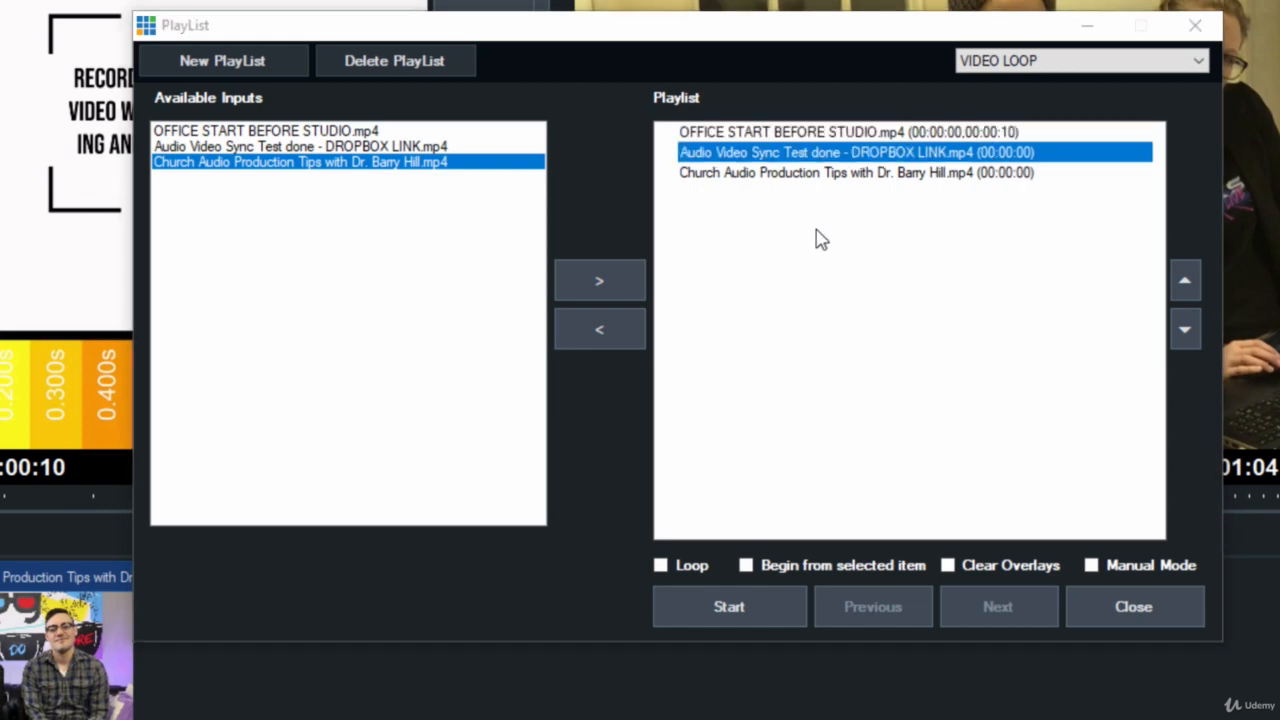
click(556, 315)
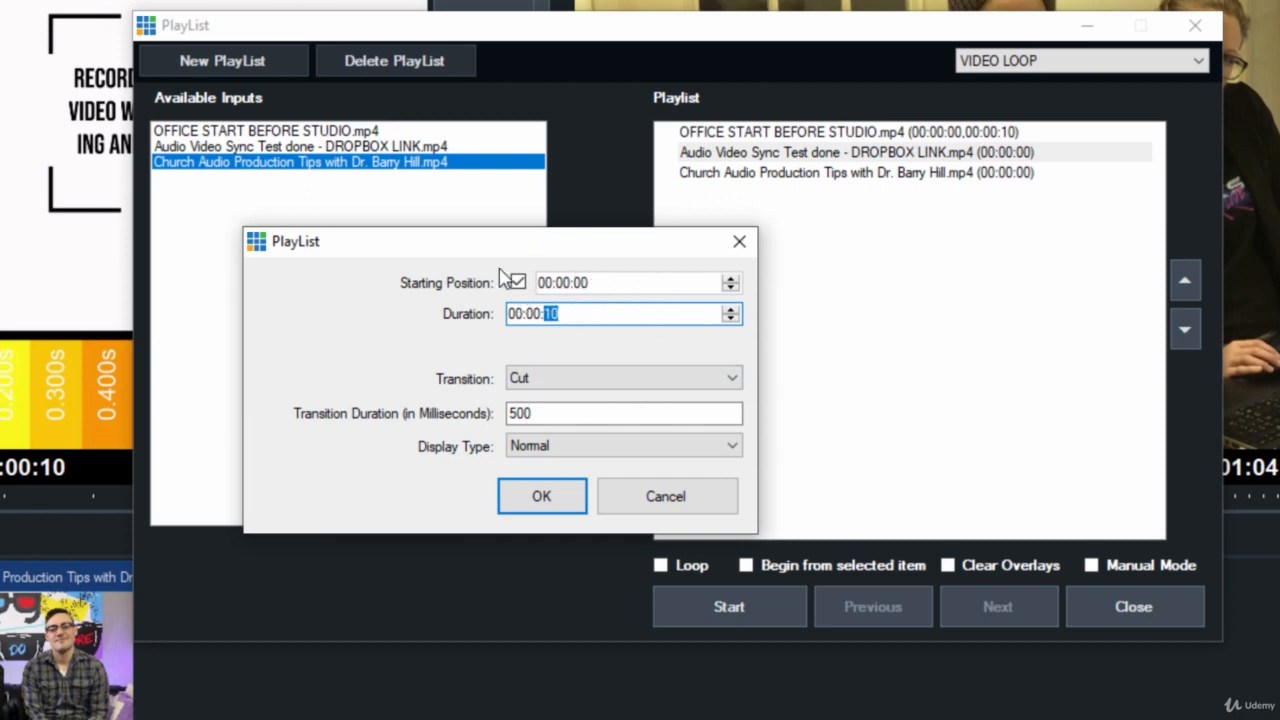
click(563, 378)
click(563, 398)
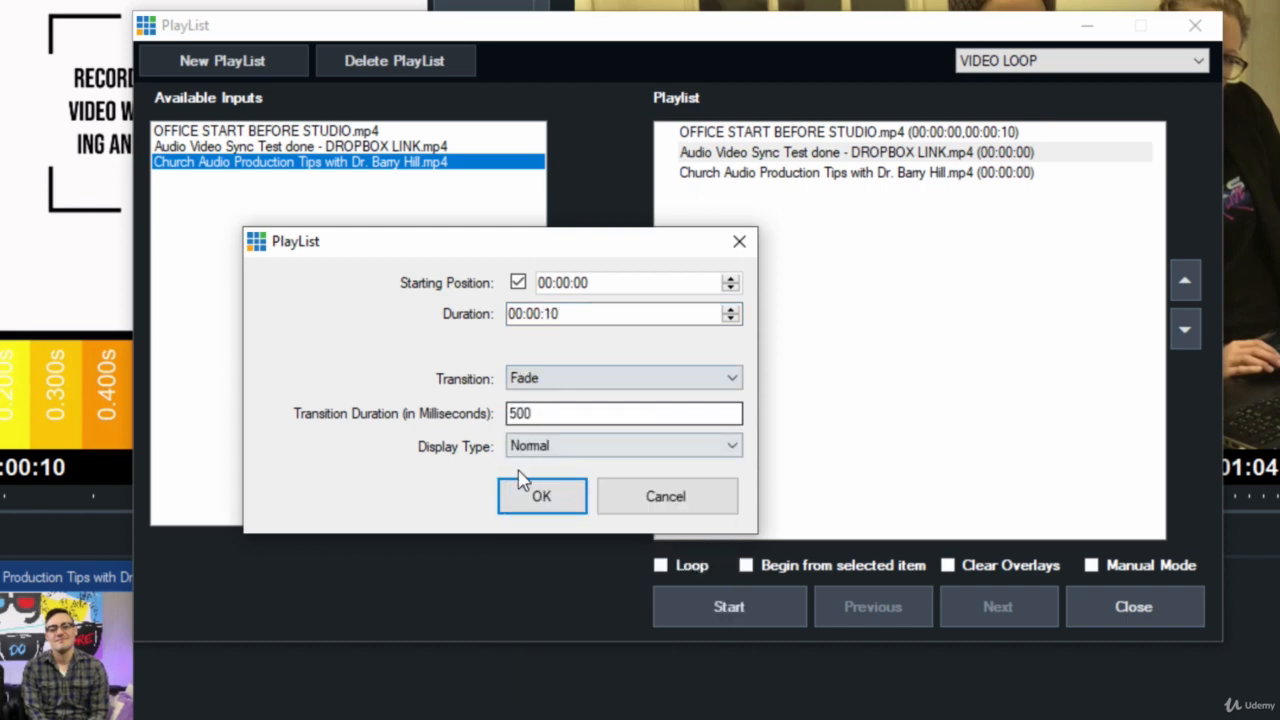
click(541, 492)
Set the Church Audio Production Tips entry to start at 00:00:00, last 00:00:10 and use a Fade transition.
click(853, 172)
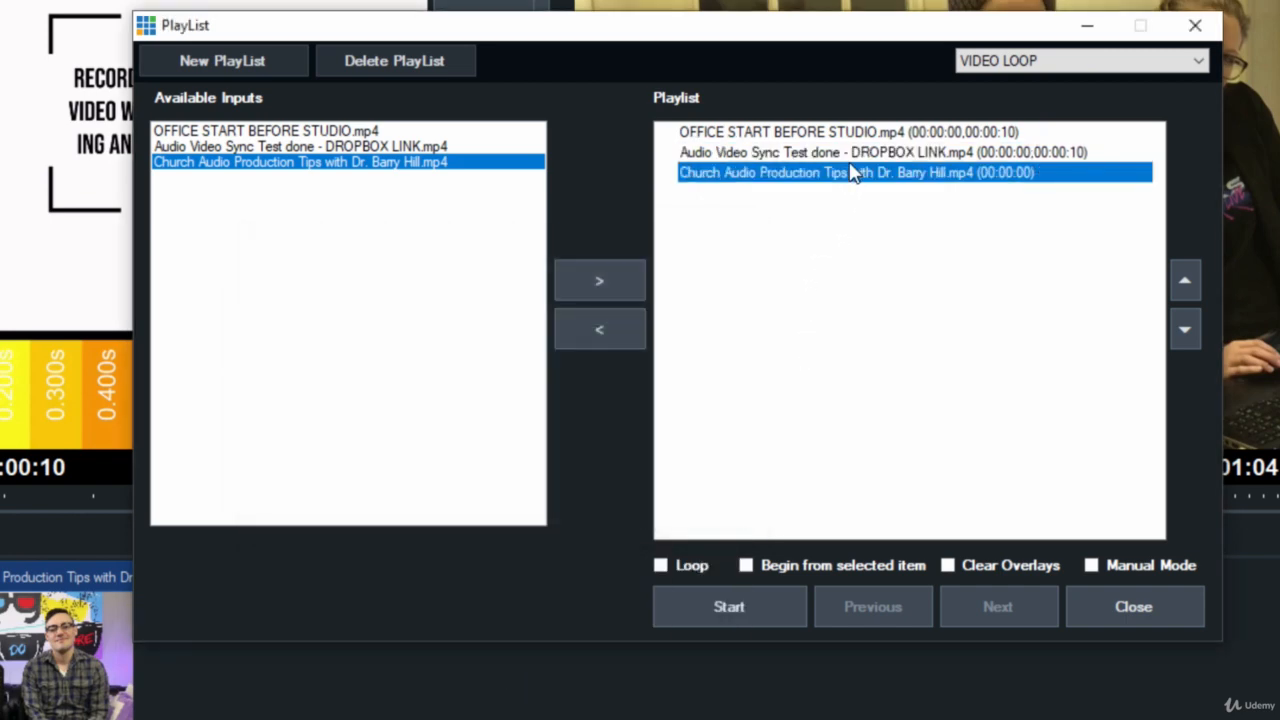
double_click(853, 172)
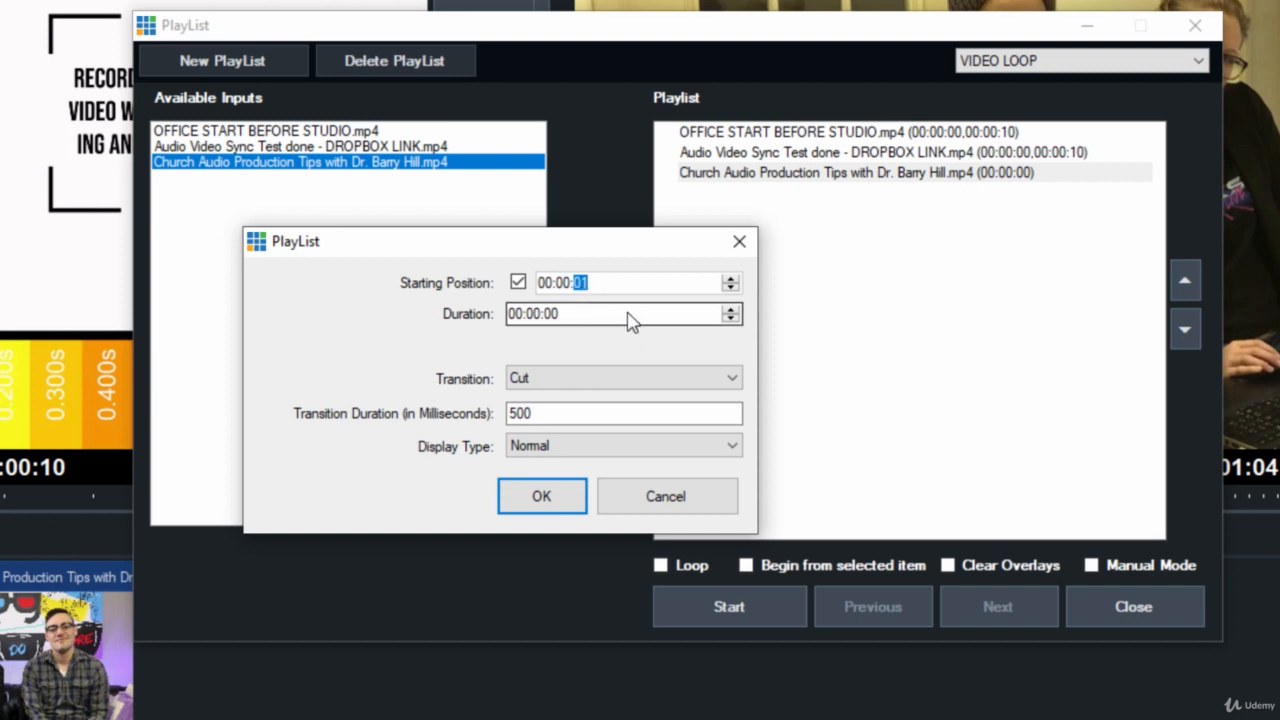
click(529, 380)
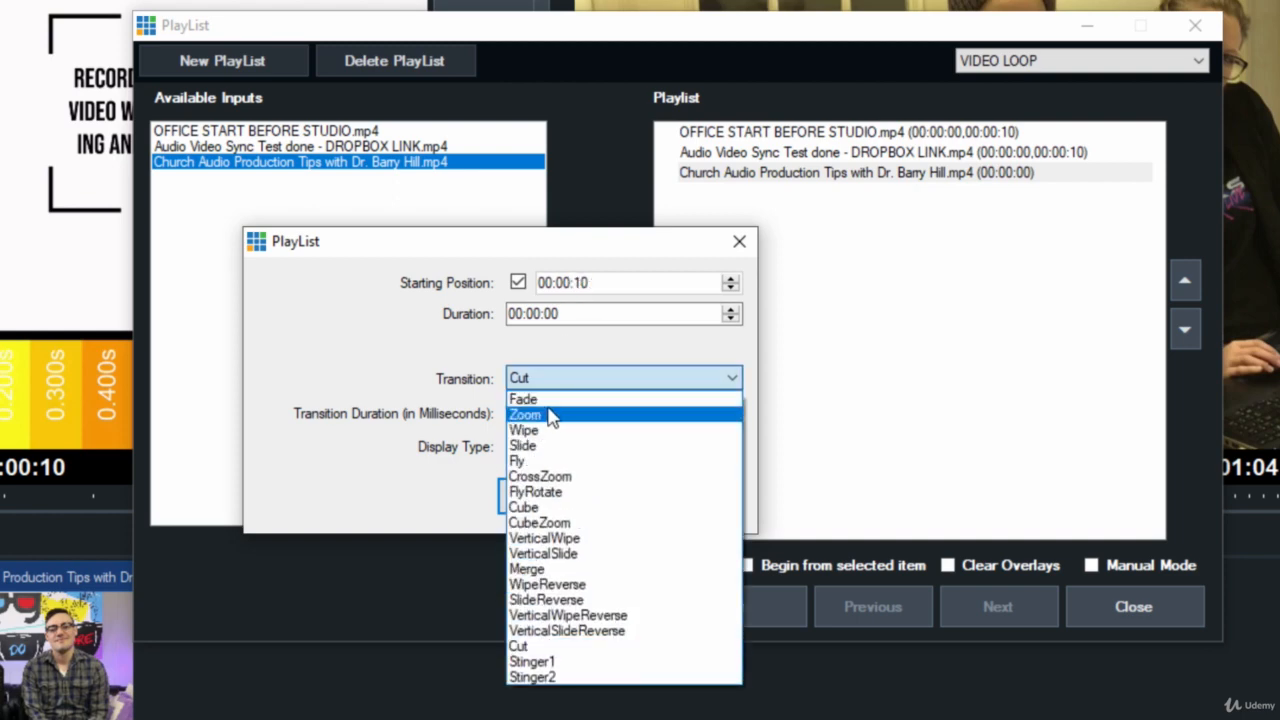
click(549, 400)
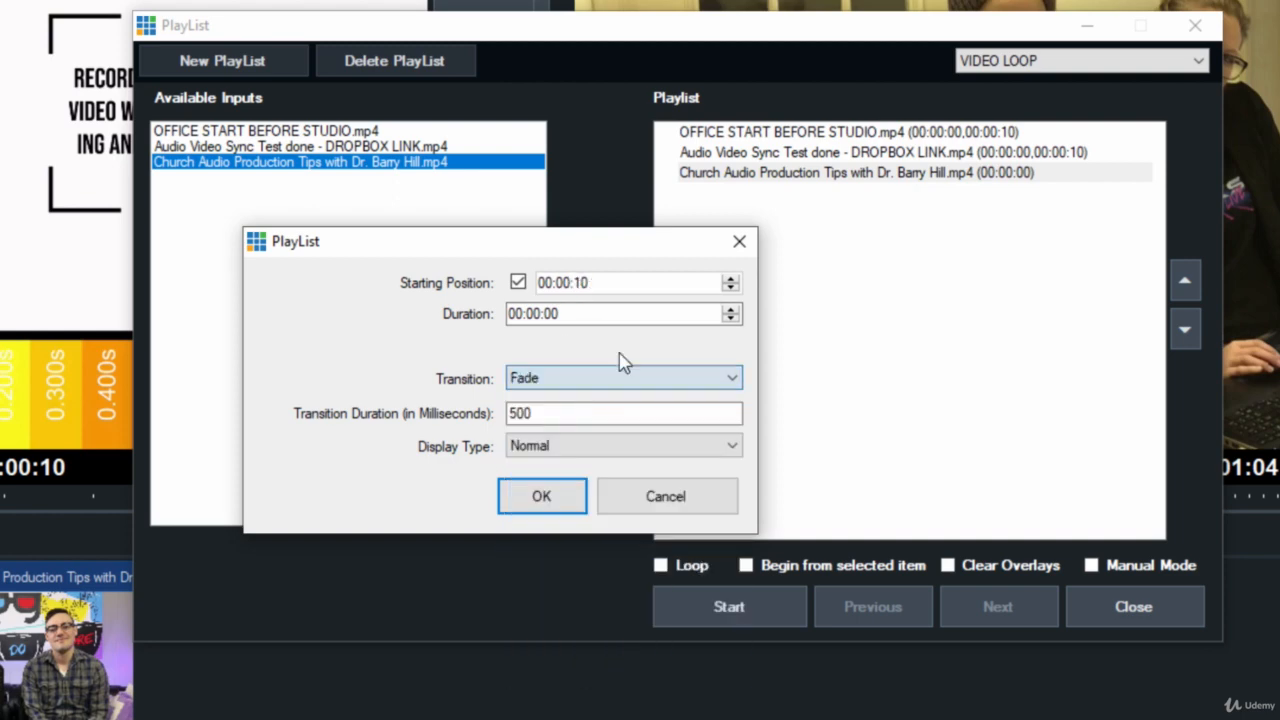
click(583, 316)
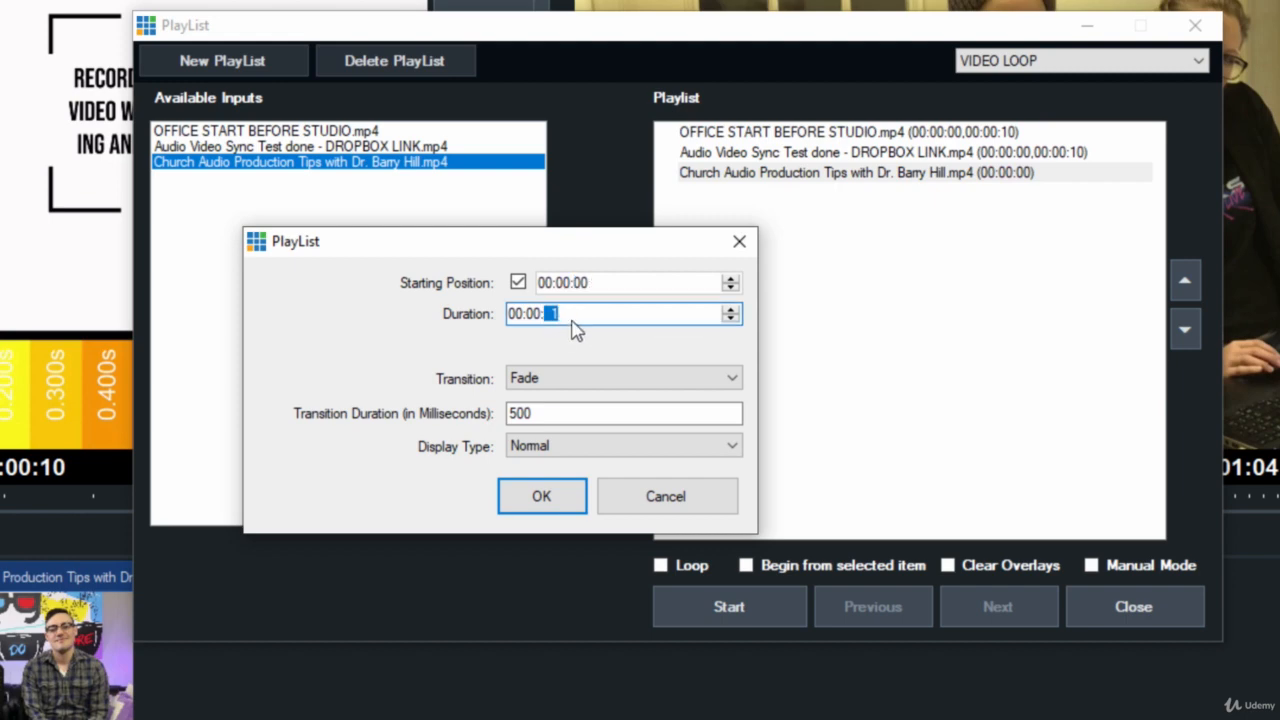
click(543, 499)
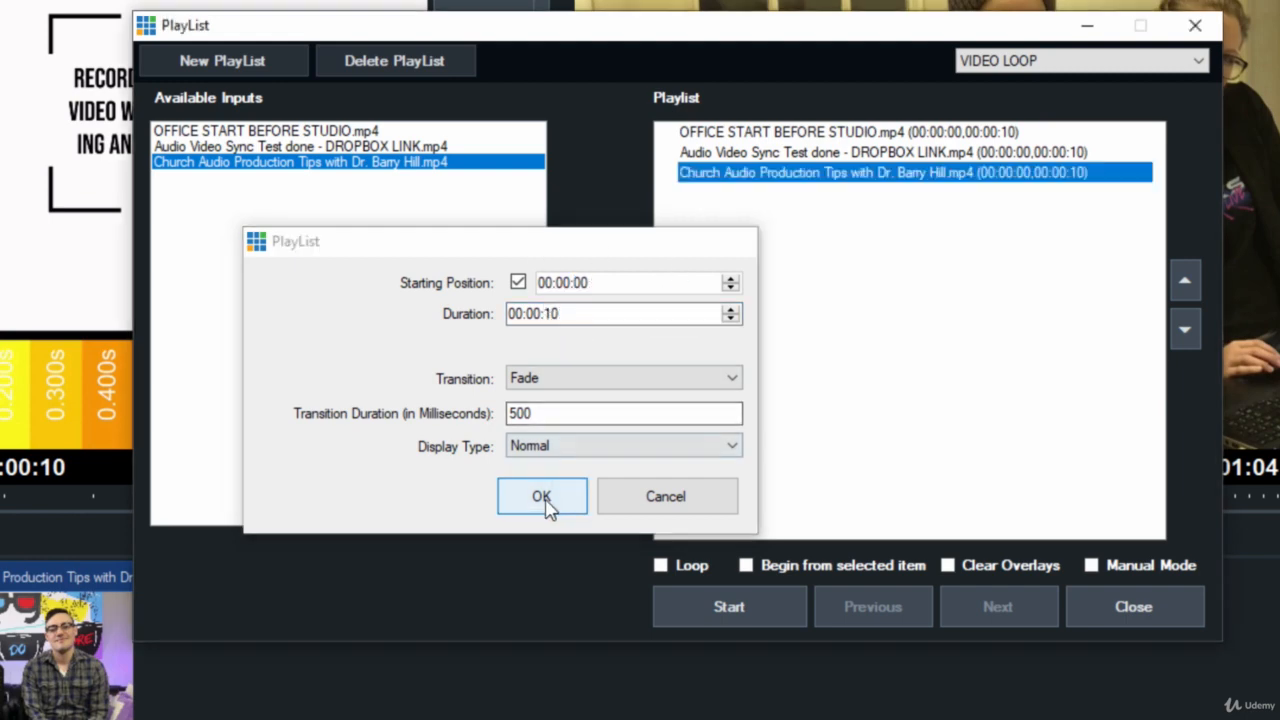
Enable looping for the VIDEO LOOP playlist and start playing it.
click(661, 566)
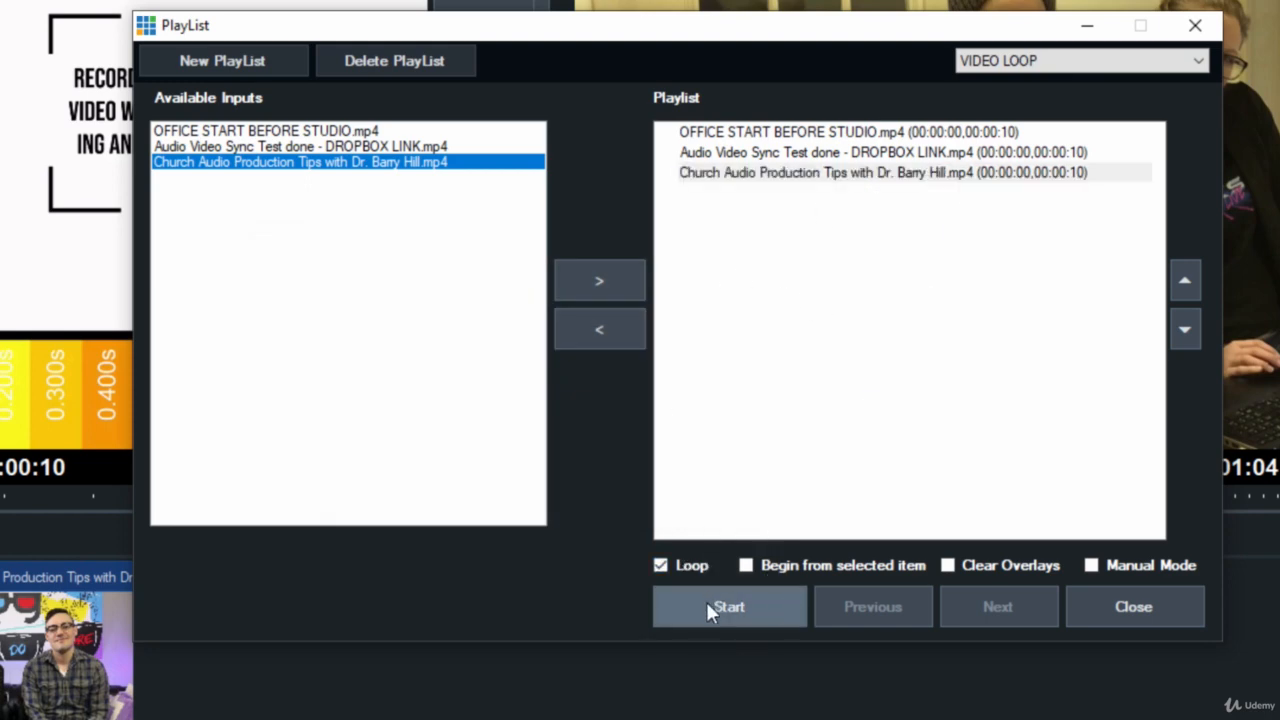
click(719, 607)
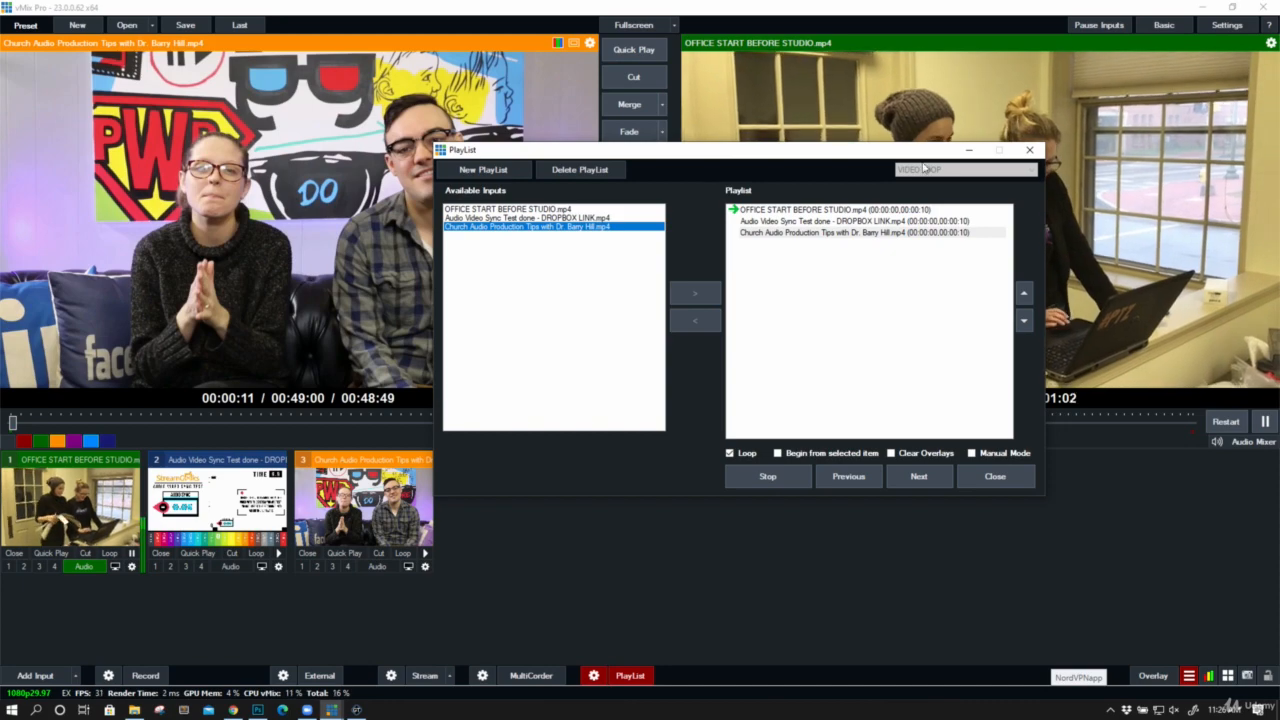
Stop the running VIDEO LOOP playlist and close the playlist window.
mouse_move(907, 155)
mouse_down()
mouse_move(474, 155)
mouse_move(915, 143)
mouse_up()
click(773, 463)
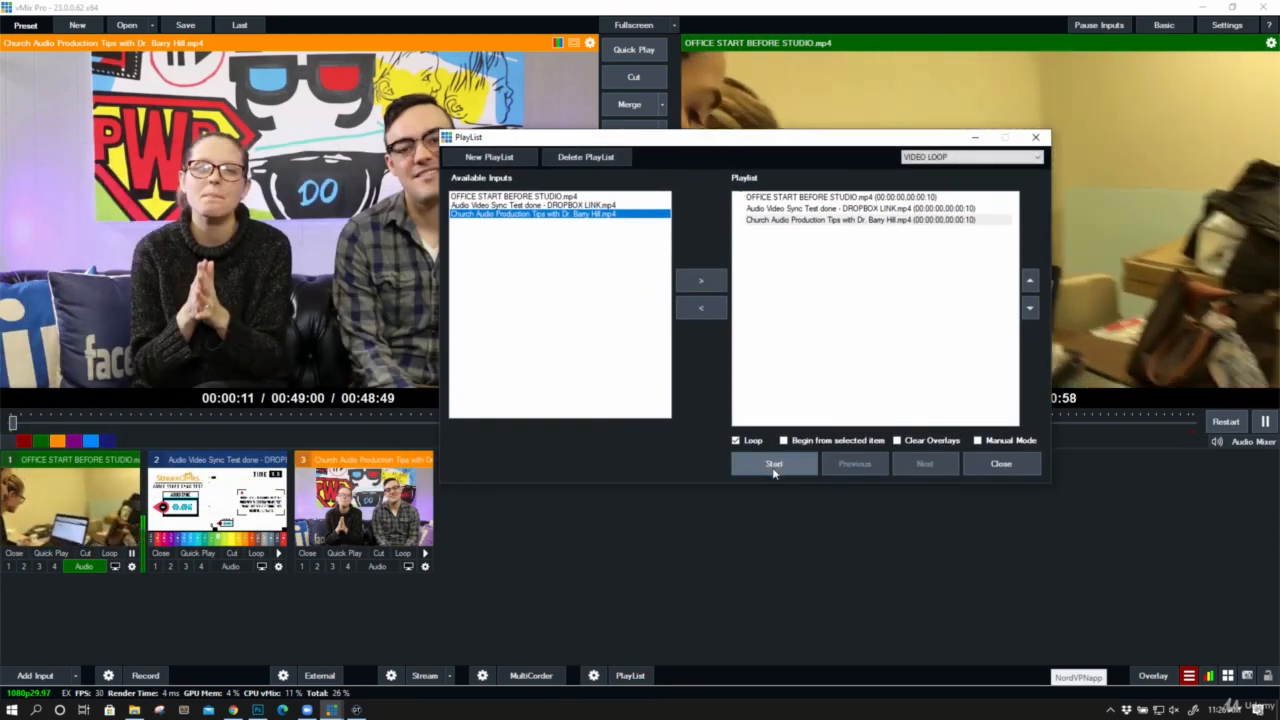
click(1001, 463)
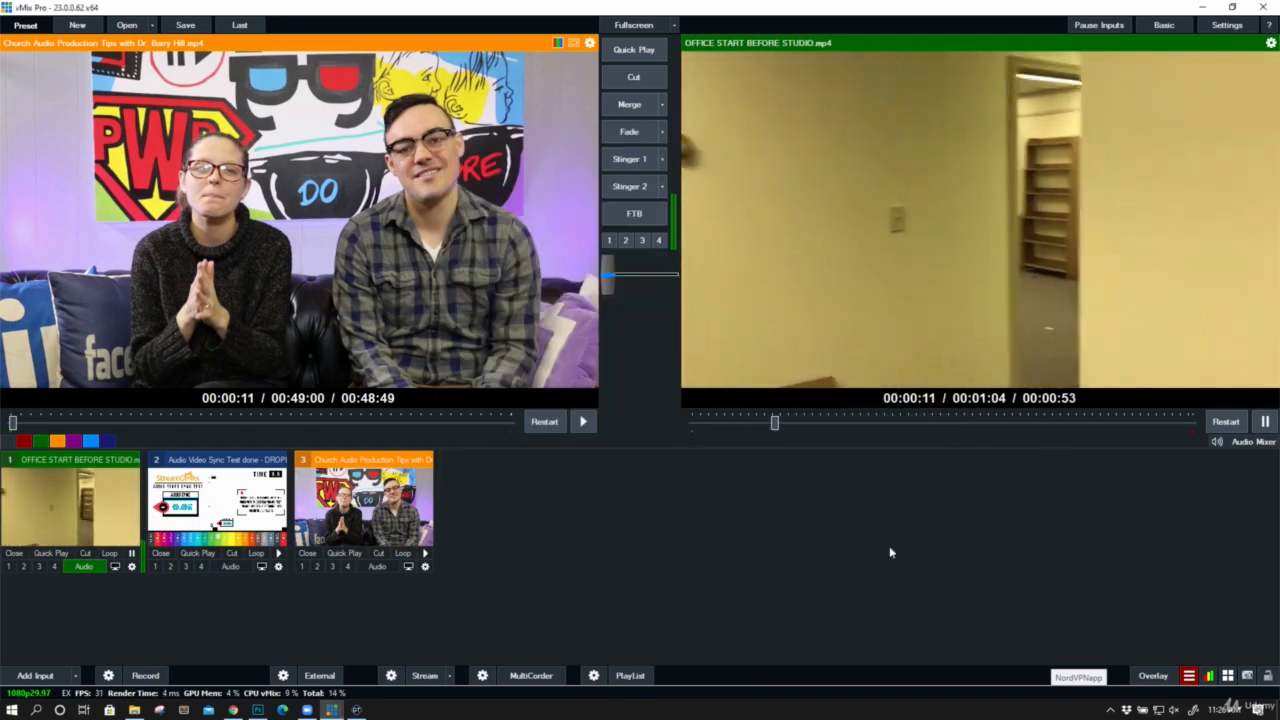
Pause the output video, then start and stop the playlist directly from the main window.
click(1264, 423)
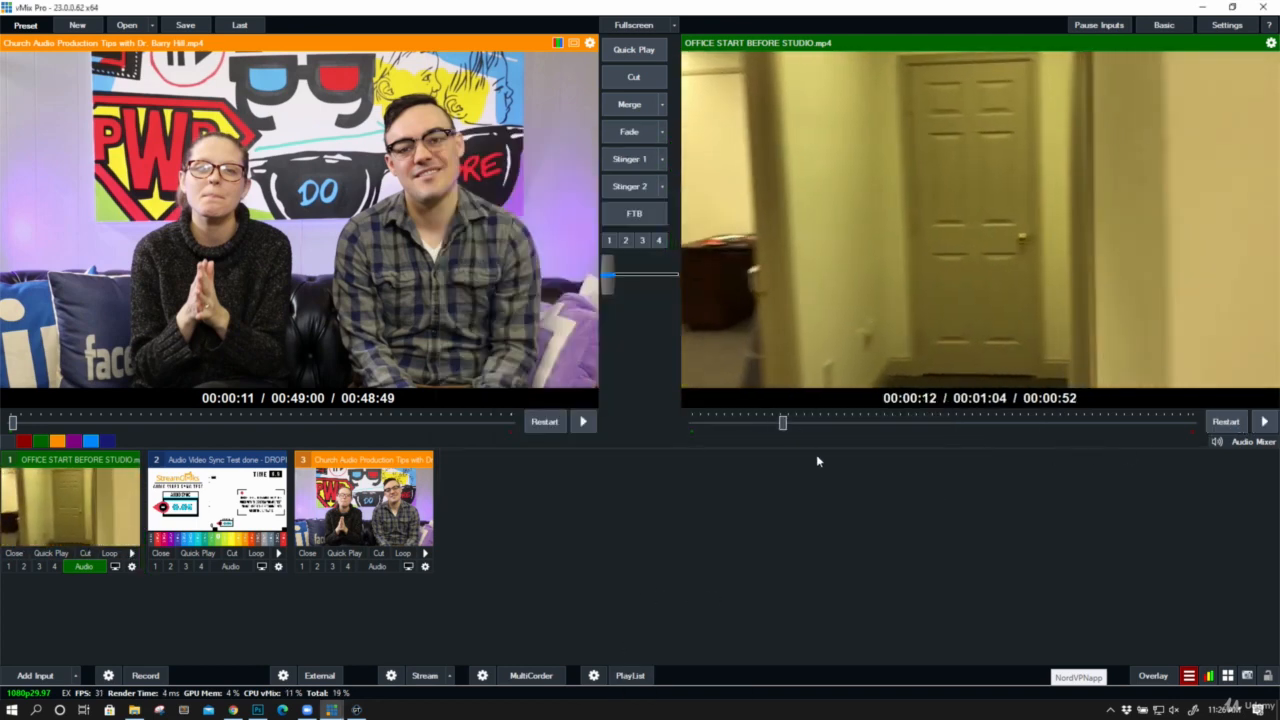
click(615, 677)
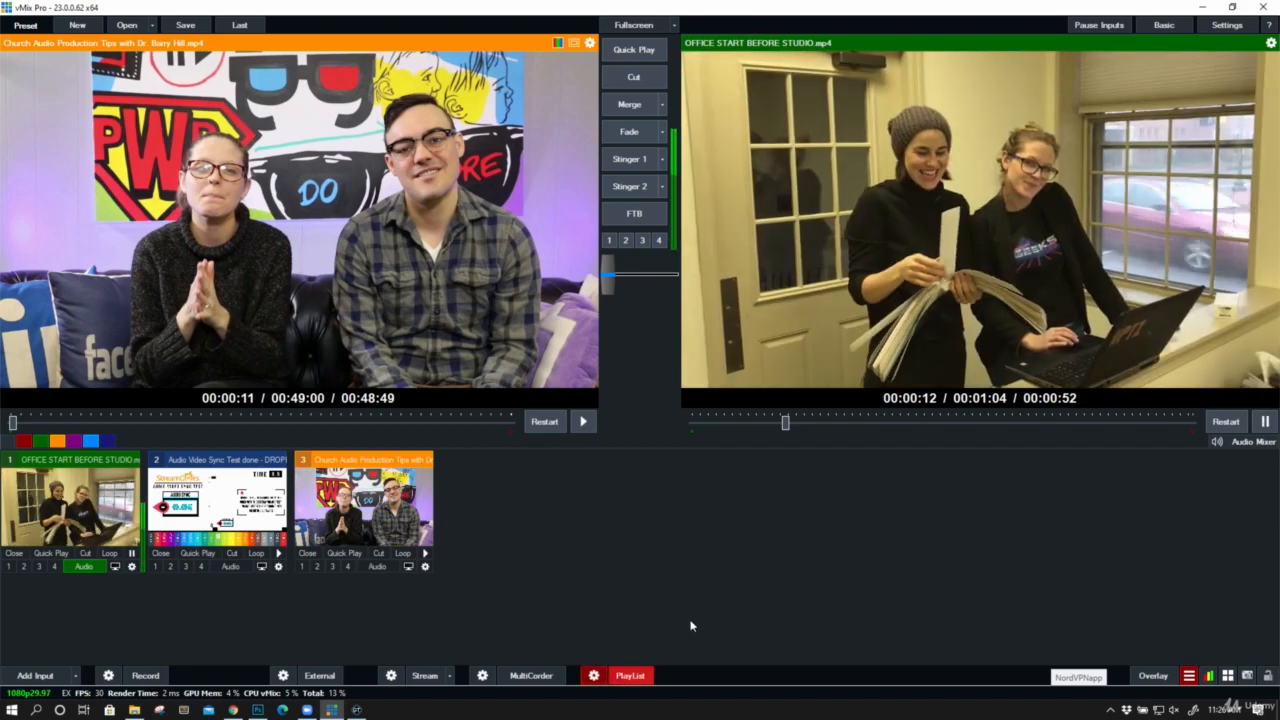
click(649, 678)
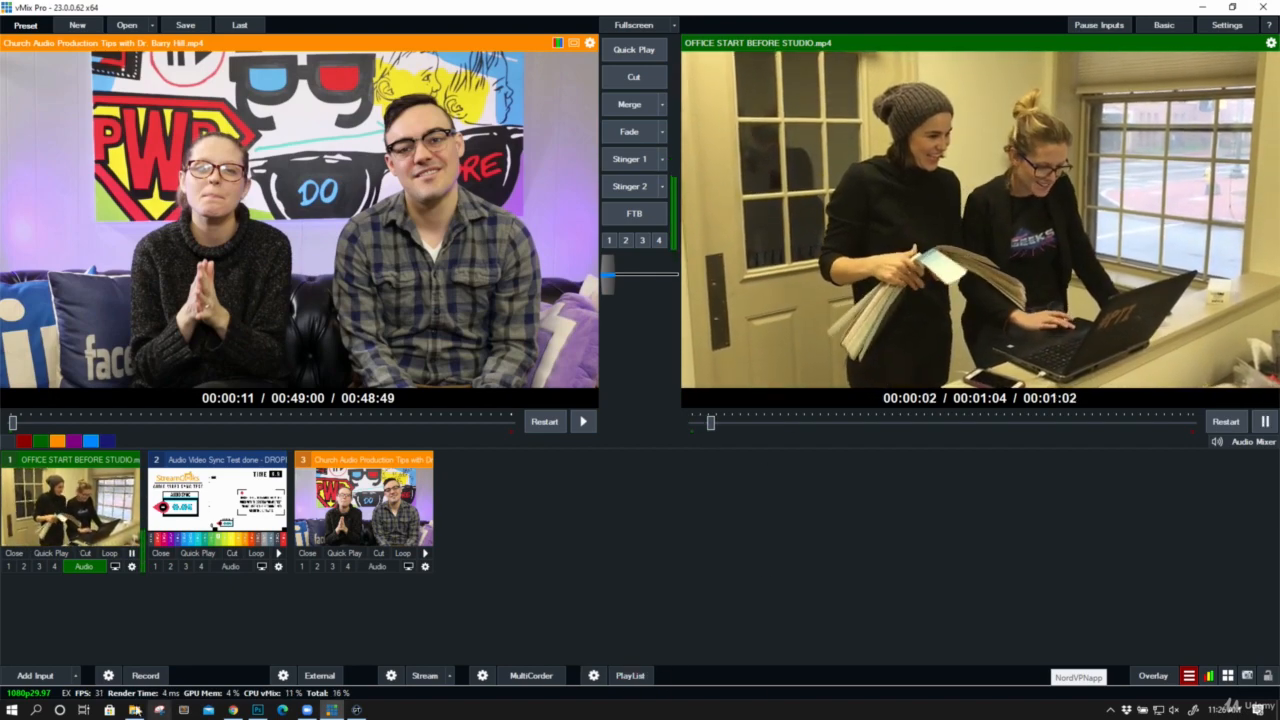
Add the STUDIO-CPU NDI source Pro Capture Quad SDI 01-1 as a new input.
click(55, 677)
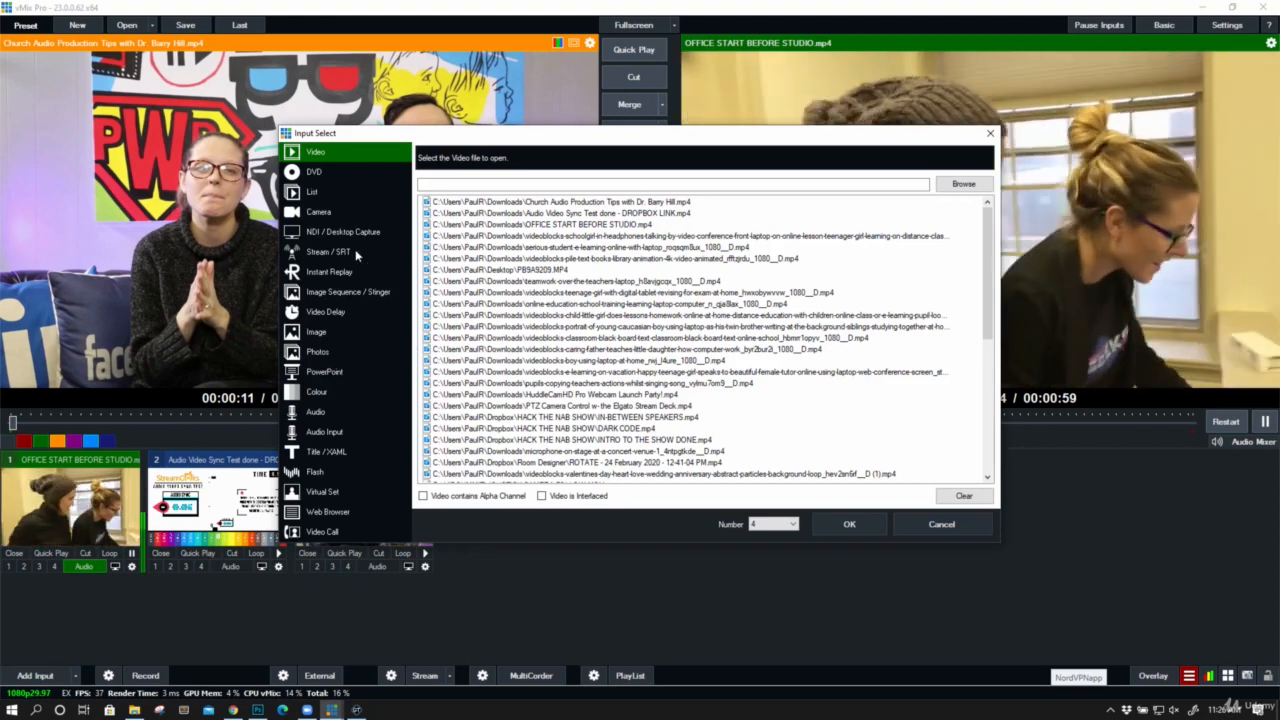
click(356, 234)
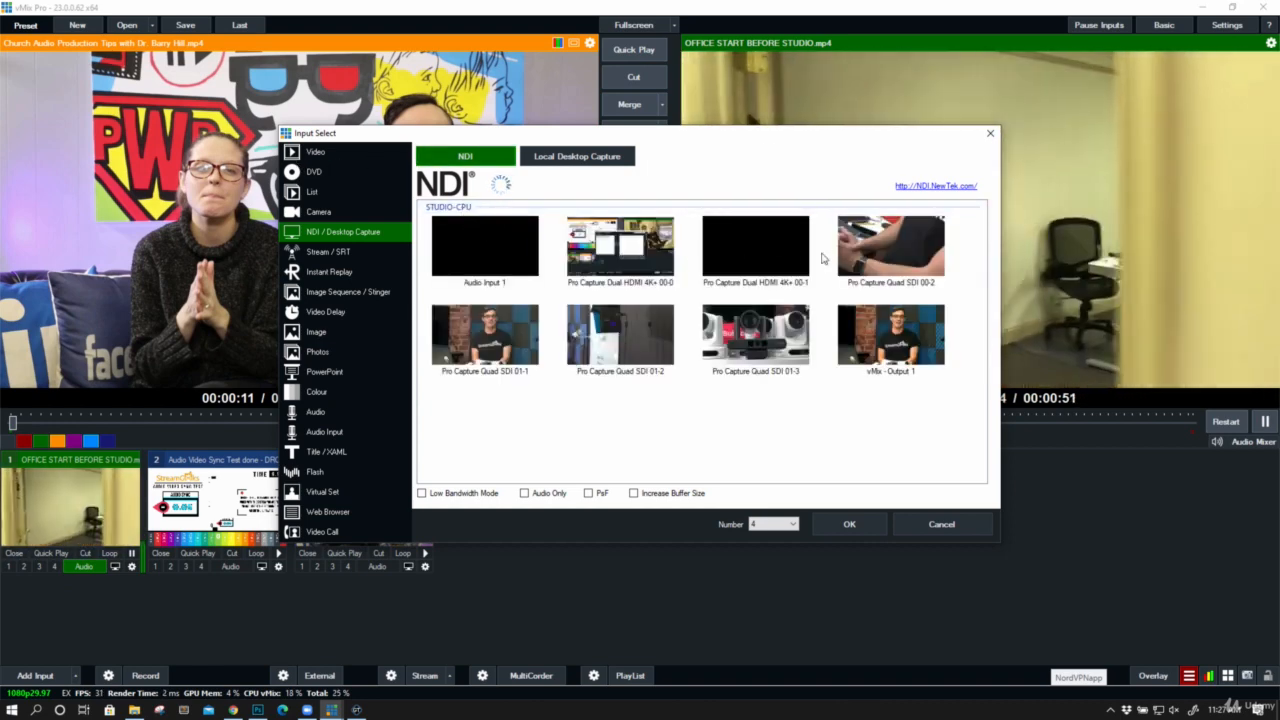
double_click(514, 340)
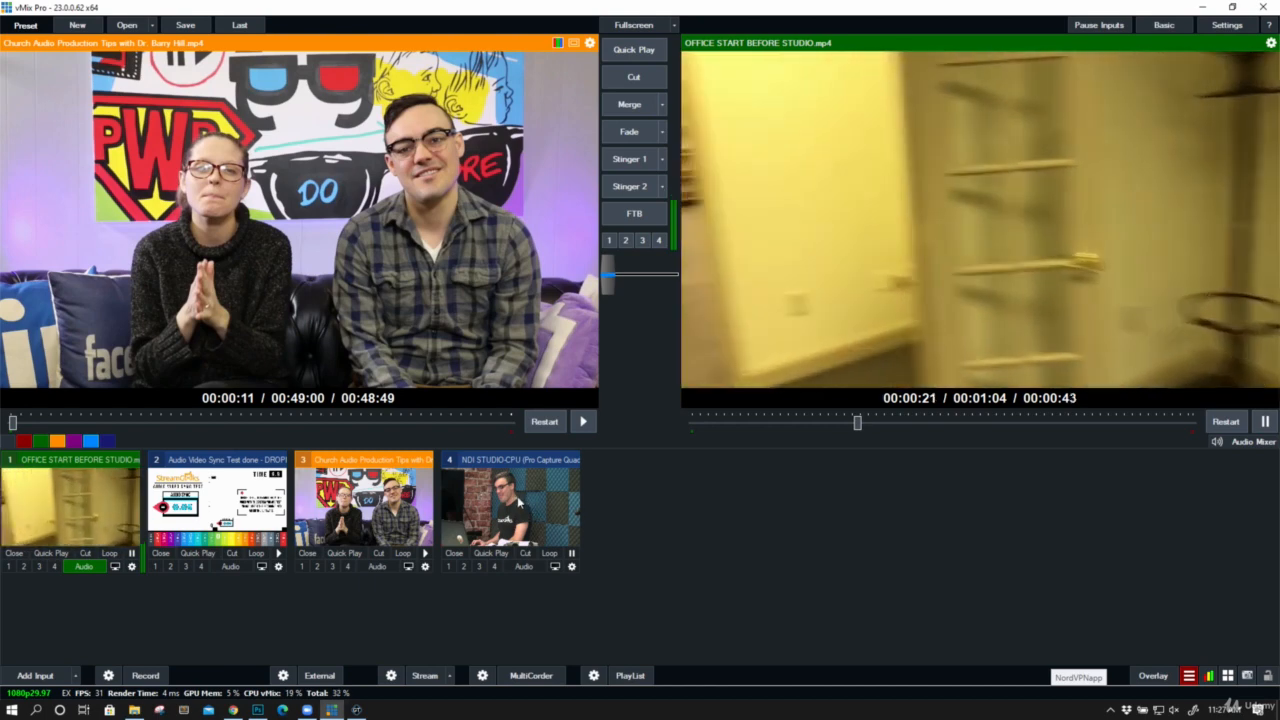
In the new NDI input's PTZ settings, set the device type to PTZ Optics VISCA UDP.
right_click(536, 508)
click(556, 512)
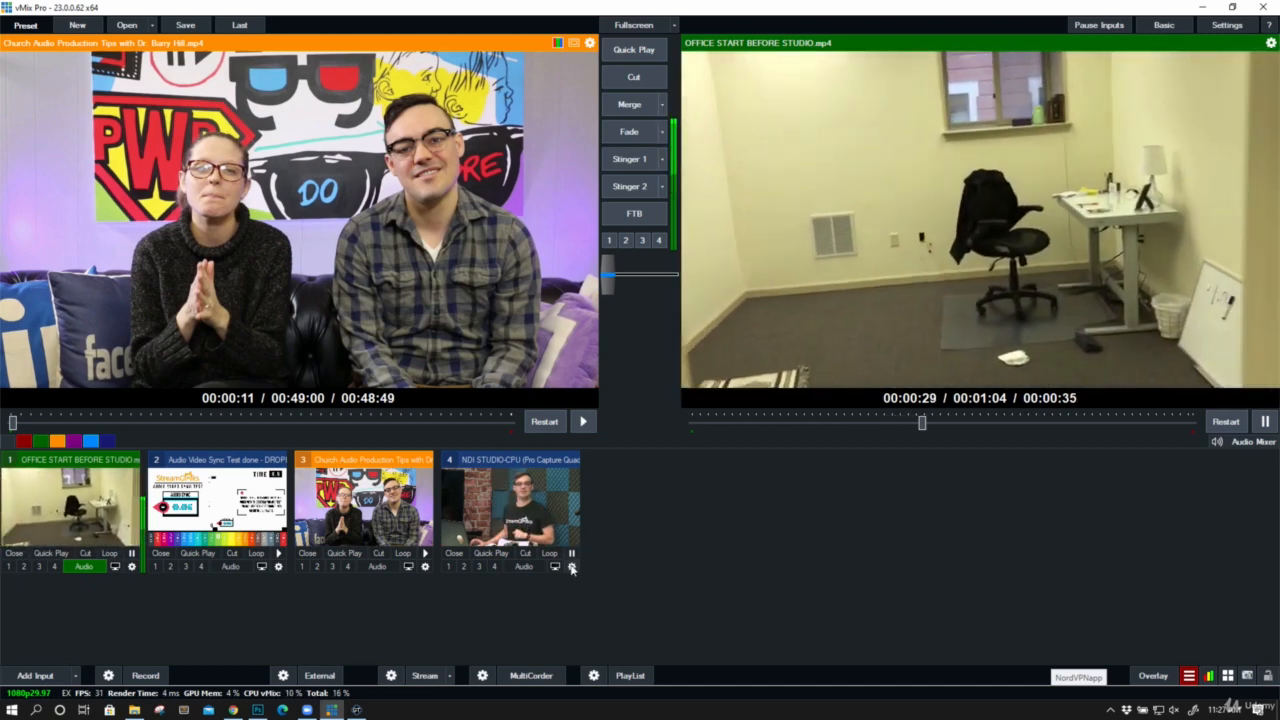
click(573, 567)
click(280, 313)
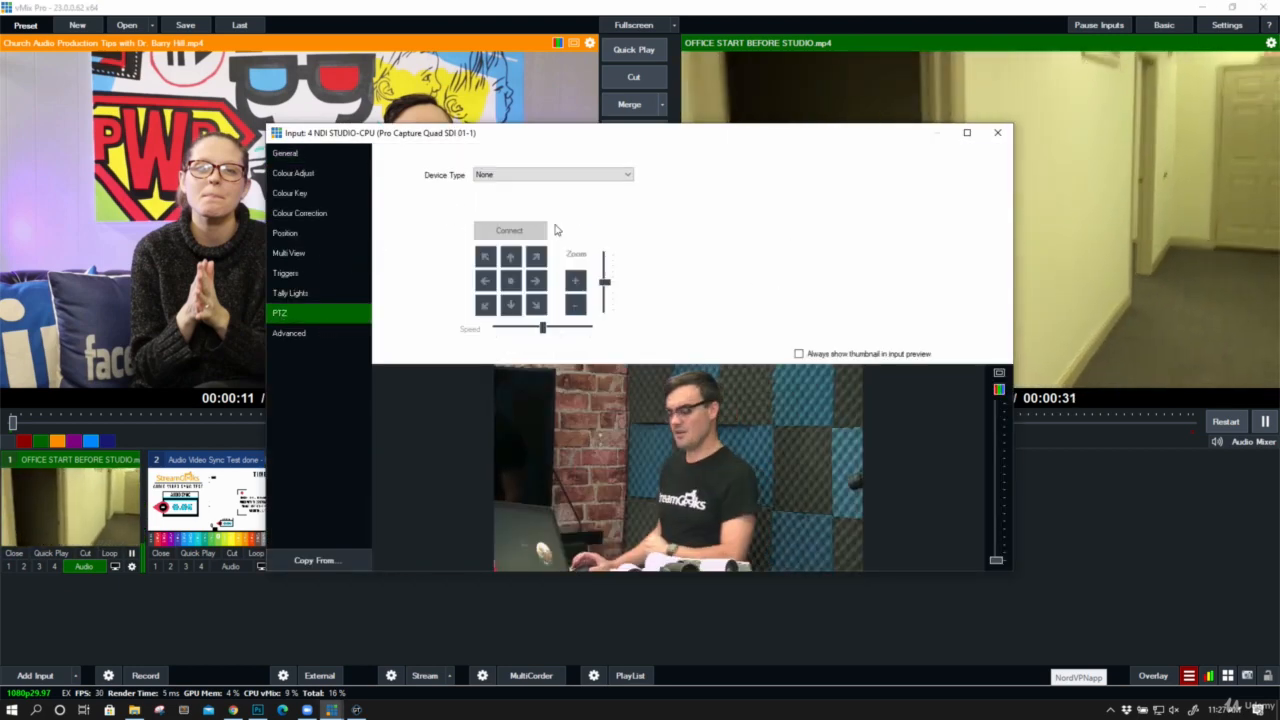
click(580, 176)
click(563, 212)
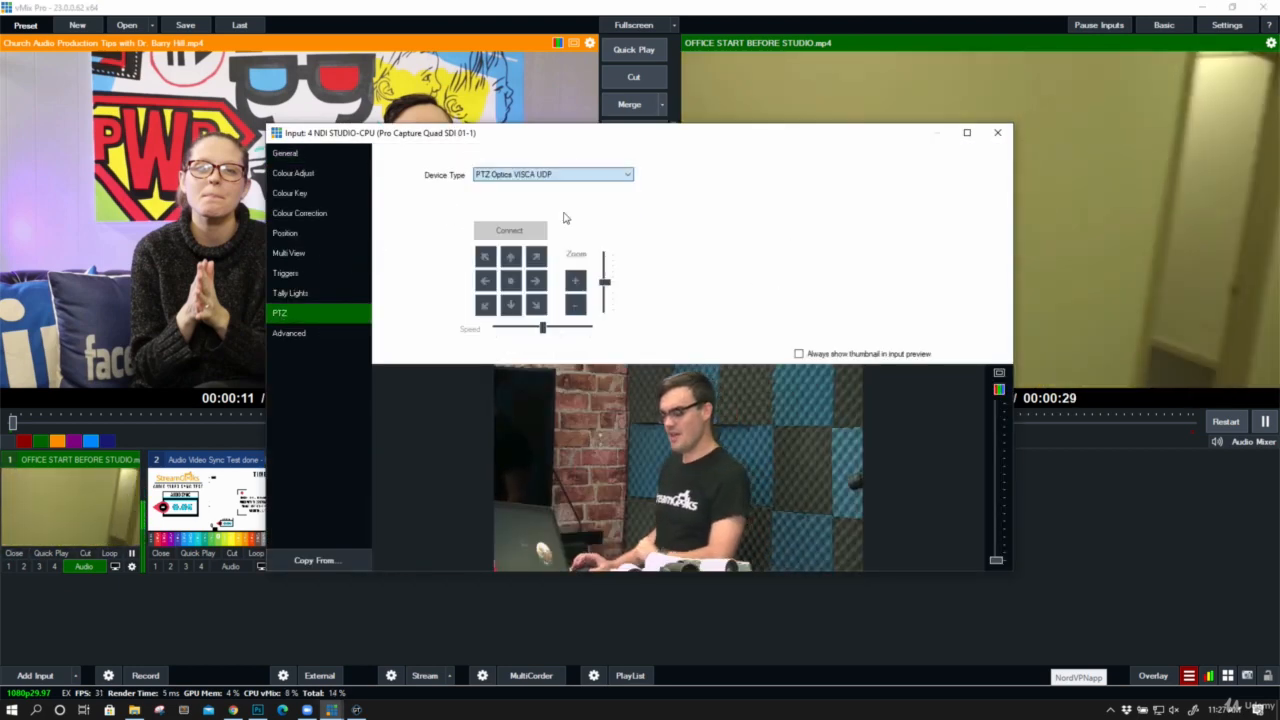
Enter the camera IP address 192.168.1.60 and connect to the PTZ camera.
text(192)
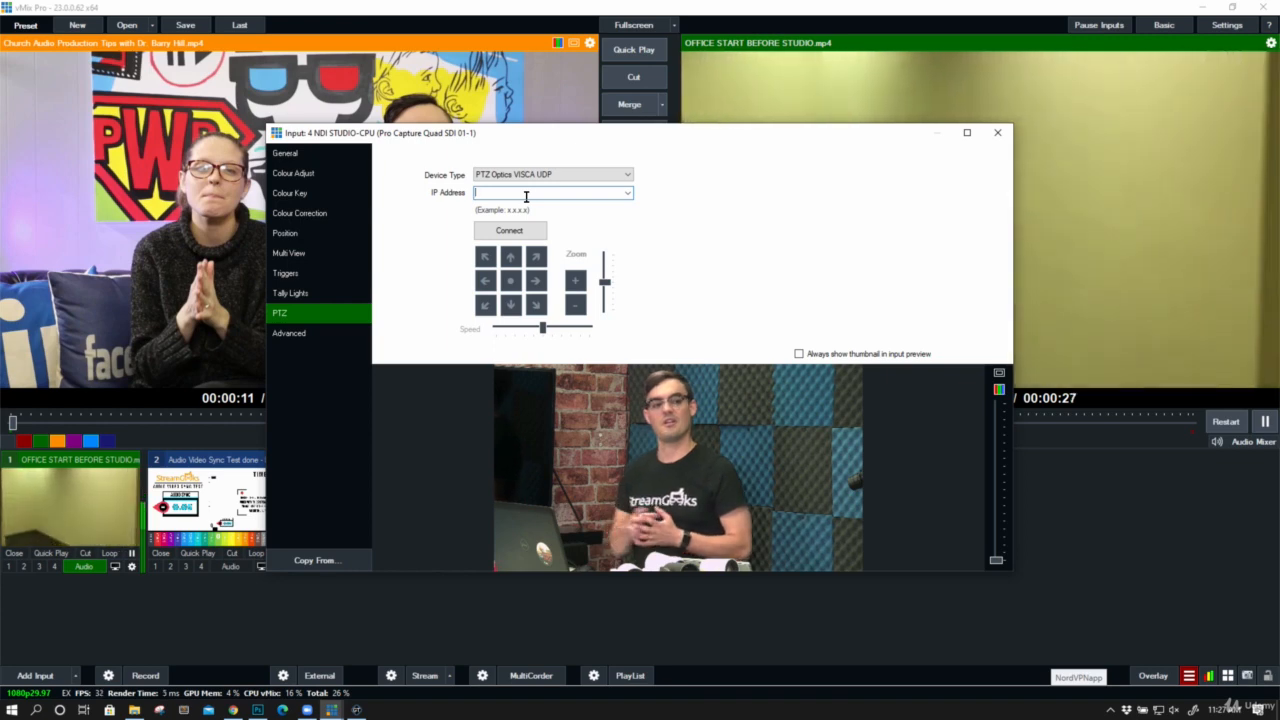
text(.1)
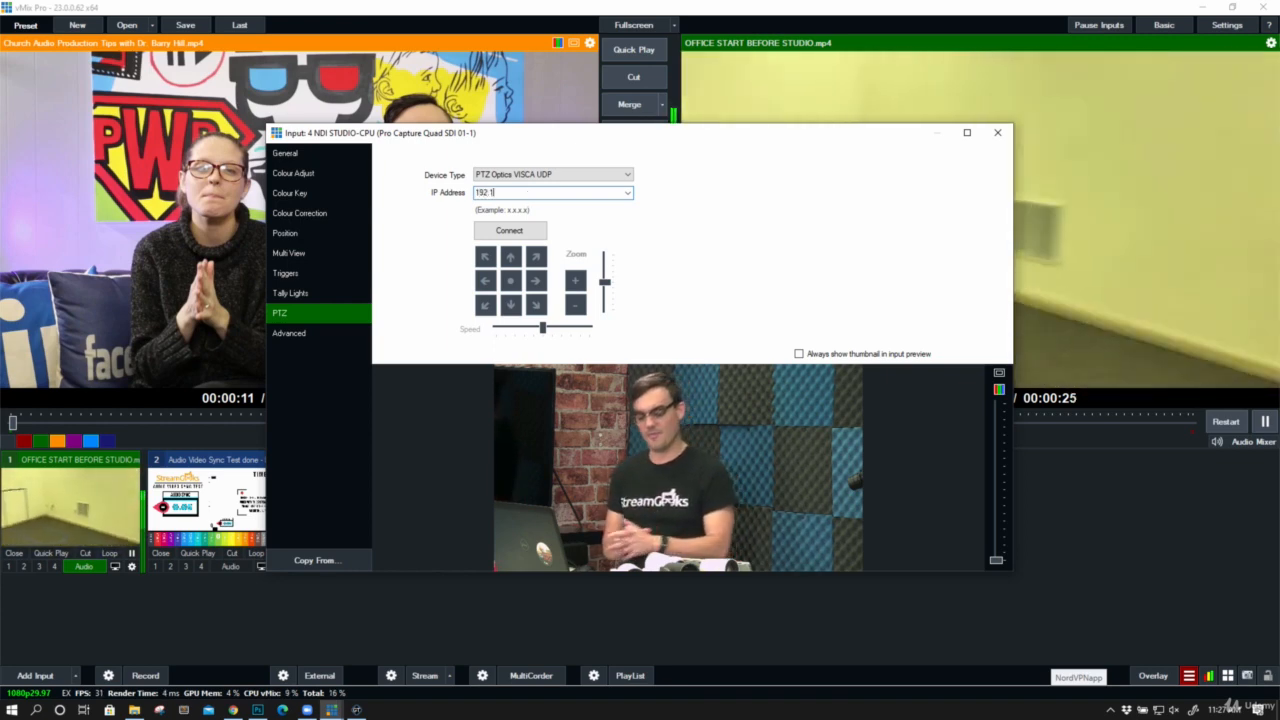
text(68.1.)
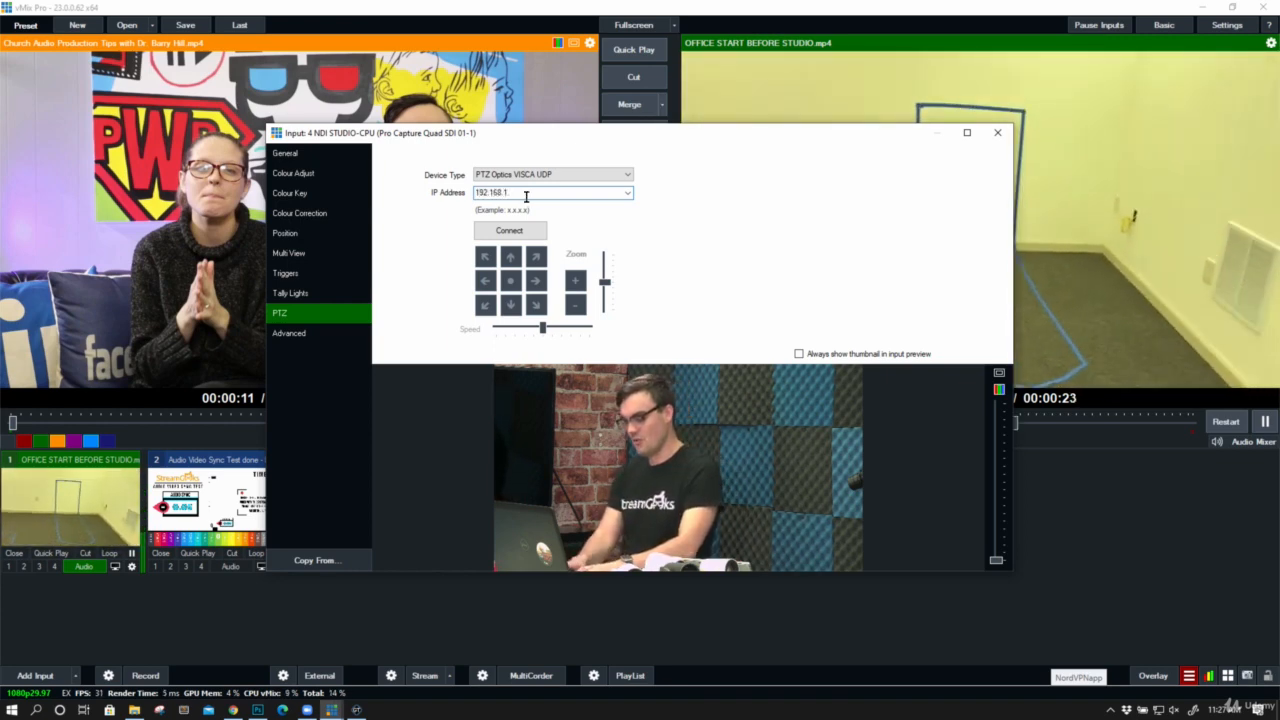
text(60)
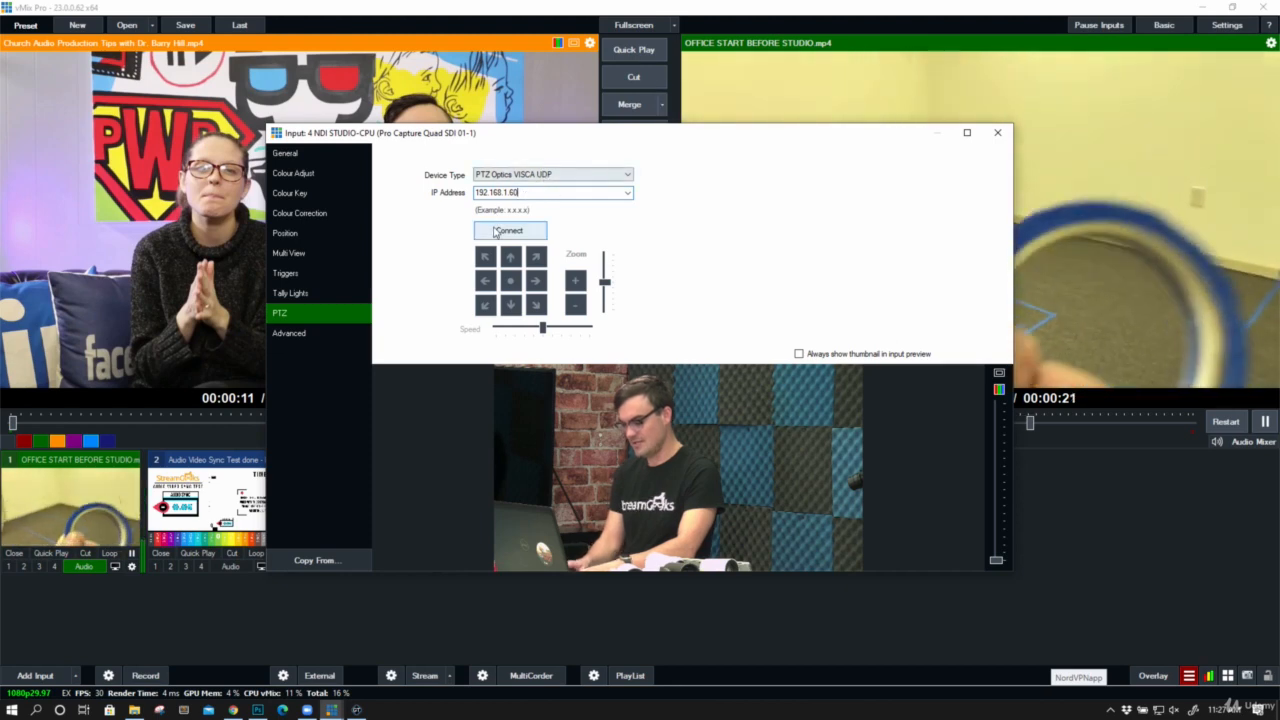
click(494, 232)
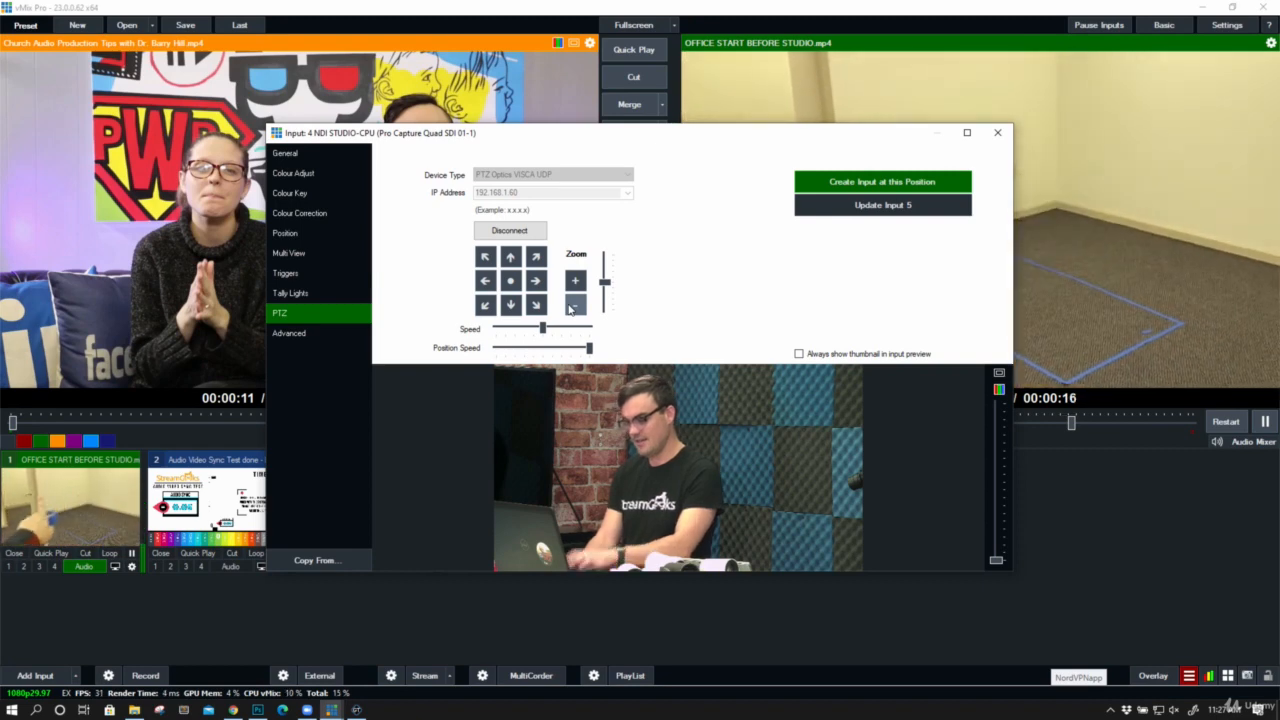
Create PTZ position inputs for the presenter, brick-wall room and workstation views, panning the camera between them, and close the input settings.
click(486, 282)
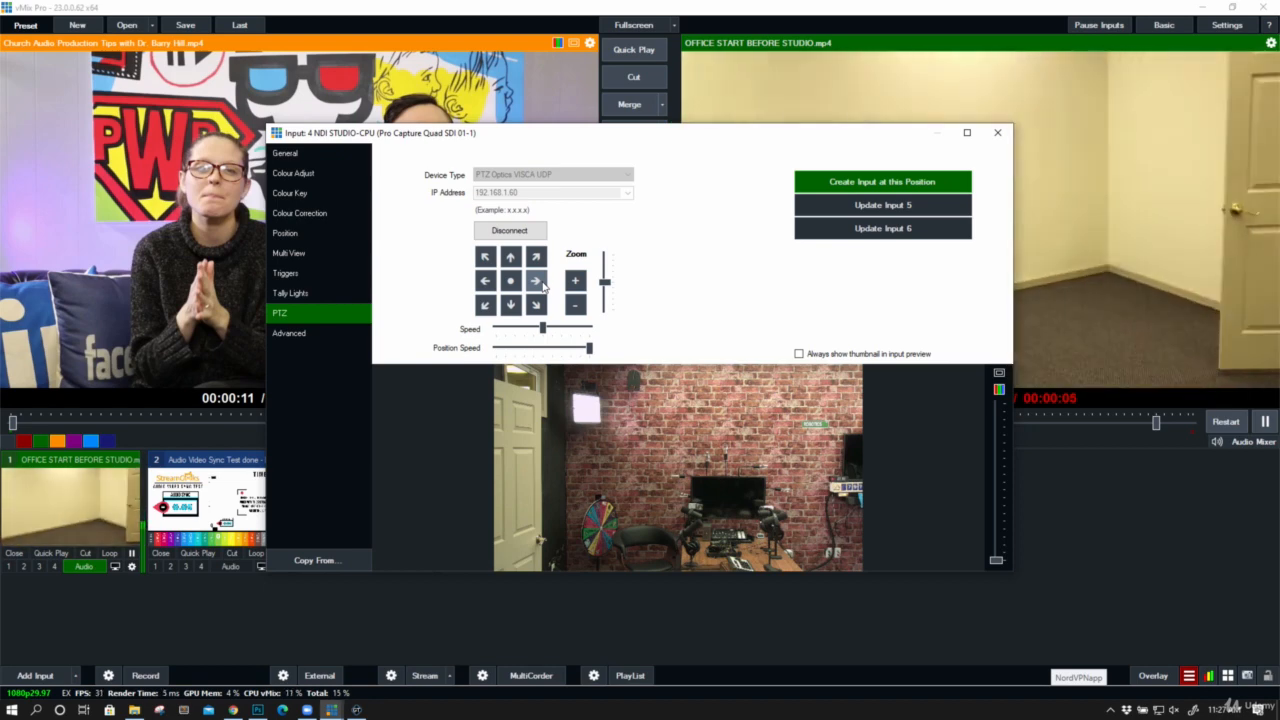
click(536, 281)
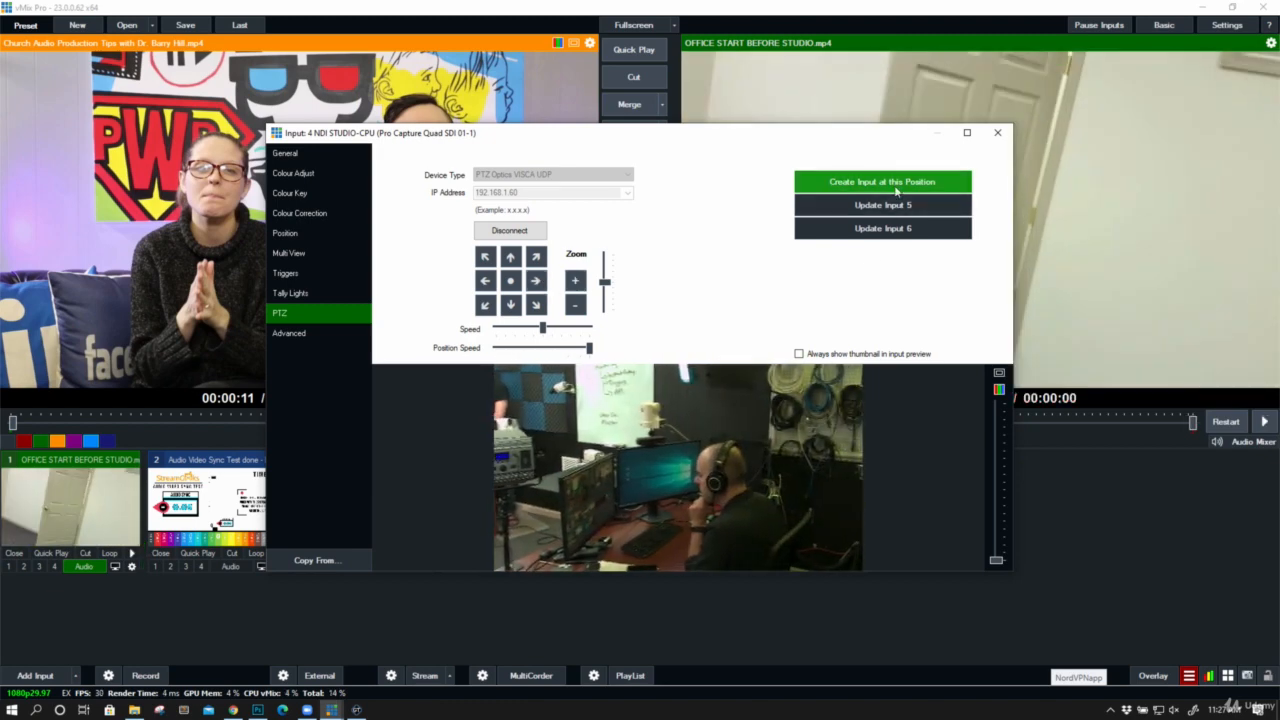
click(893, 191)
click(997, 133)
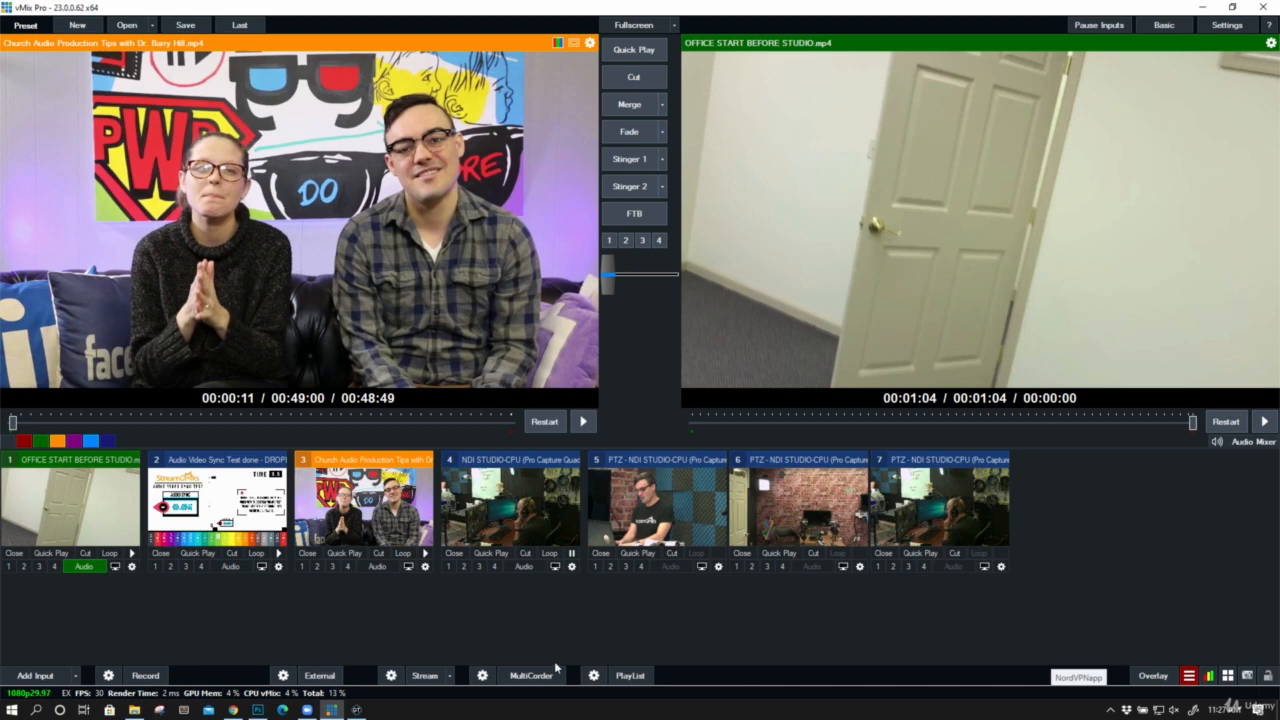
Create a new, empty playlist named PTZ CAM without copying the current playlist.
click(590, 677)
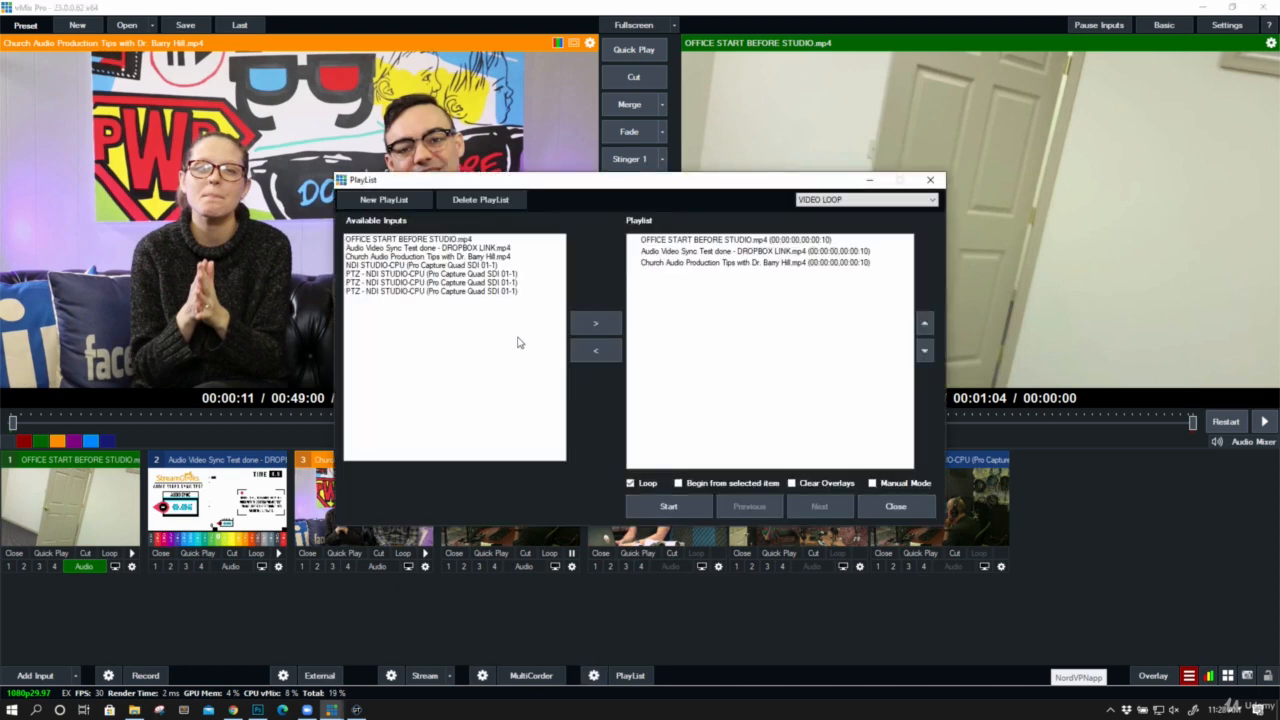
click(417, 202)
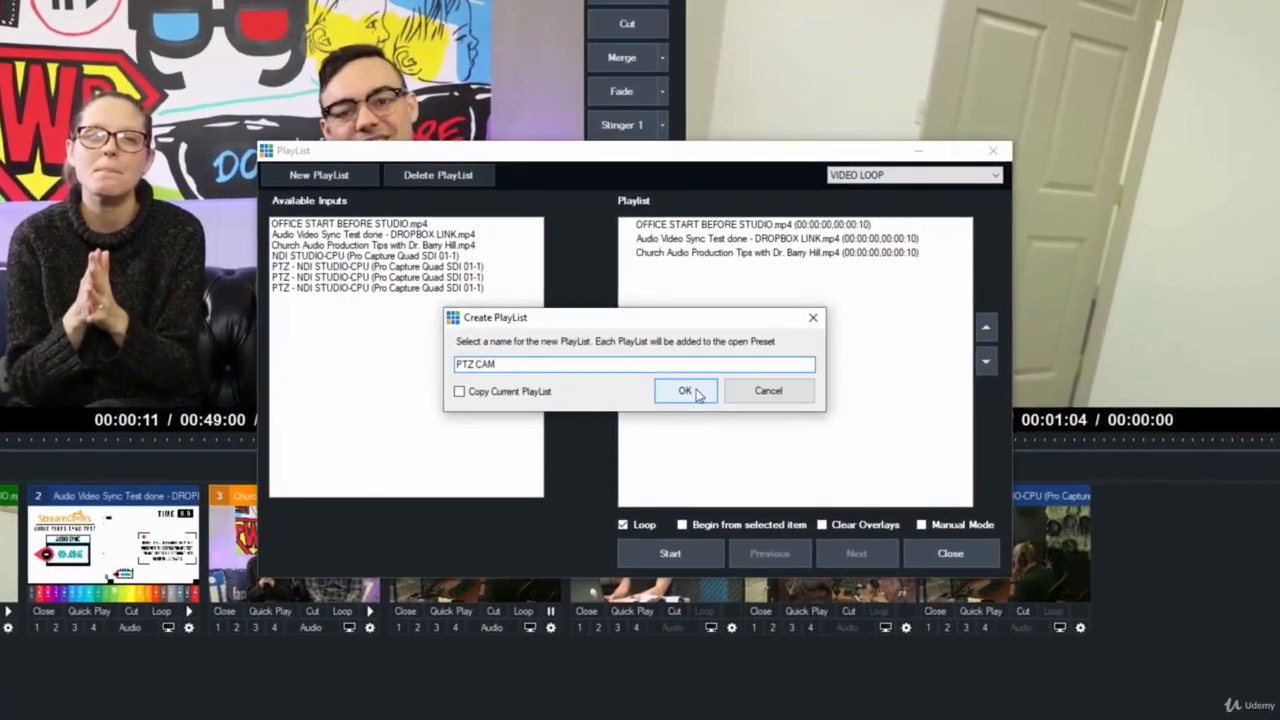
click(680, 374)
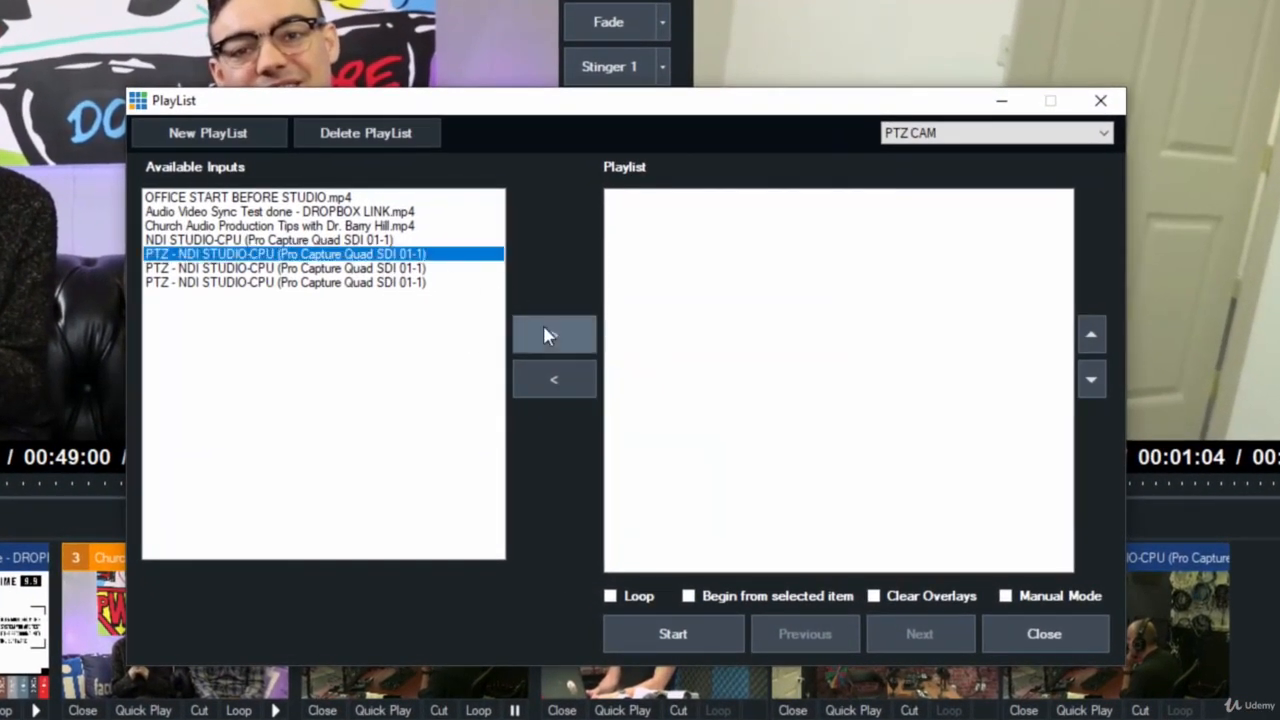
Add the three PTZ inputs to the PTZ CAM playlist with a 00:00:05 duration each, enable looping and start it.
click(545, 330)
click(432, 283)
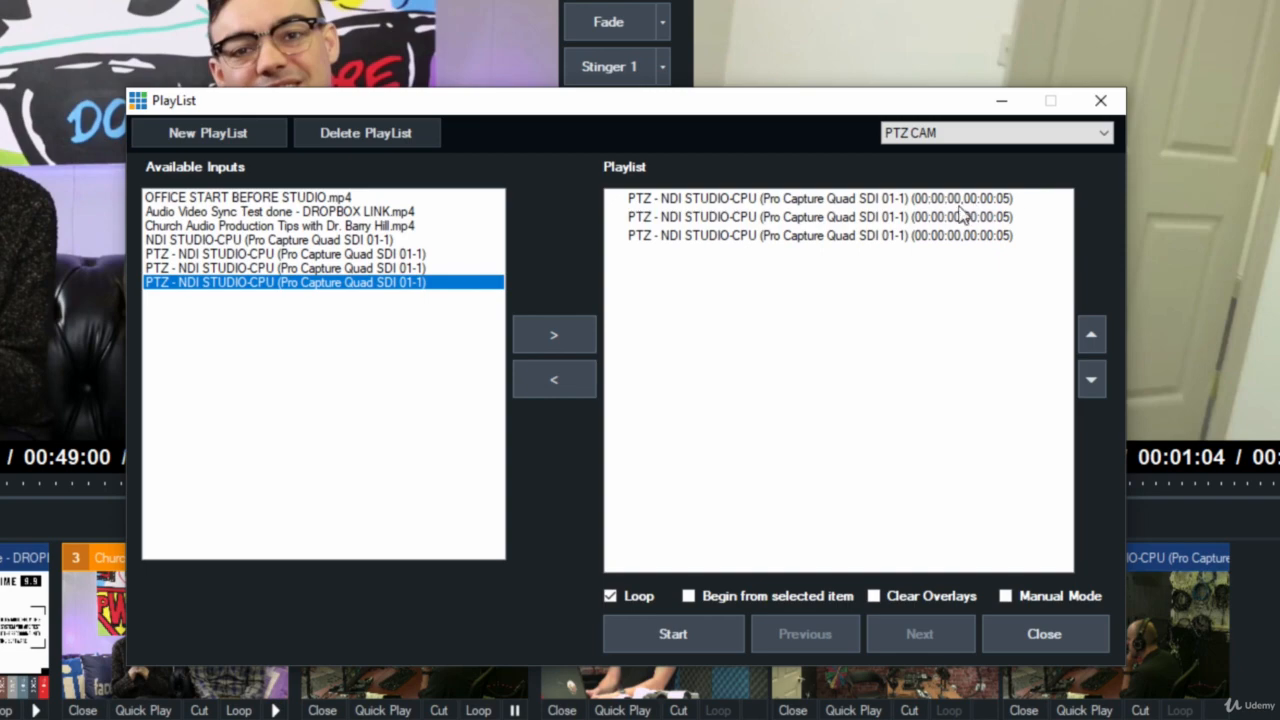
click(677, 628)
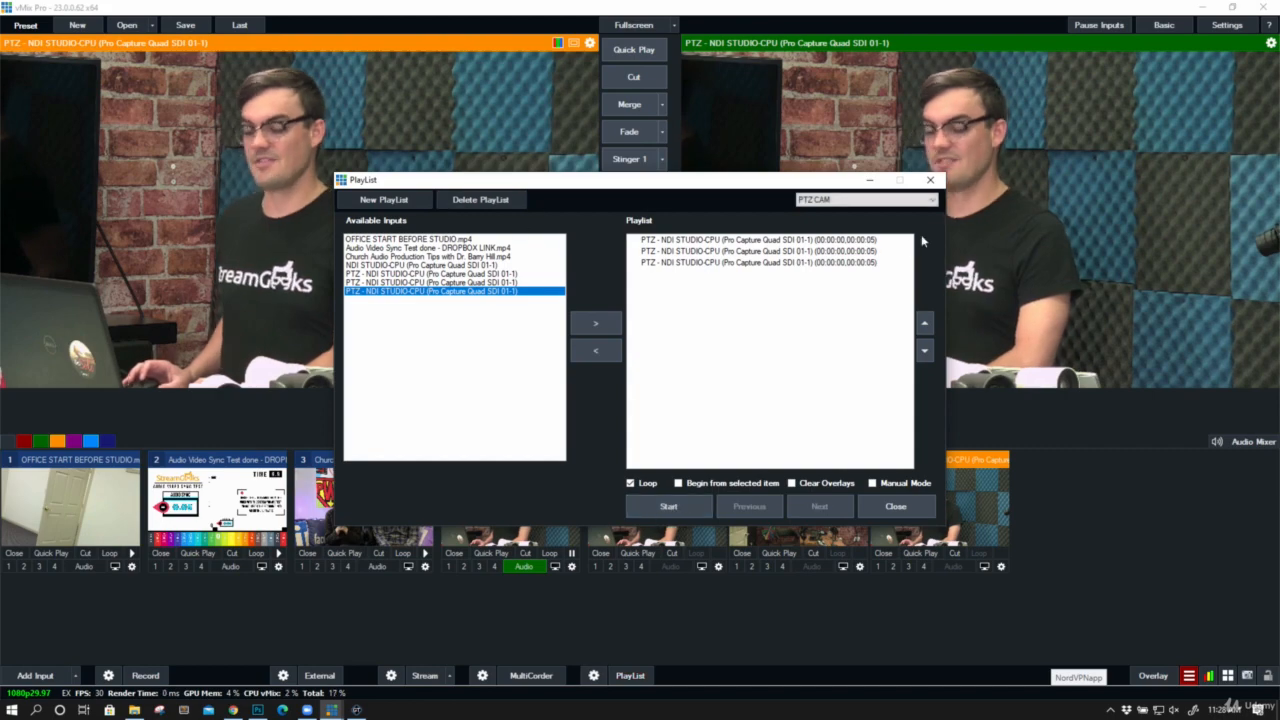
Switch to the VIDEO LOOP playlist, start it and close the playlist window.
click(897, 200)
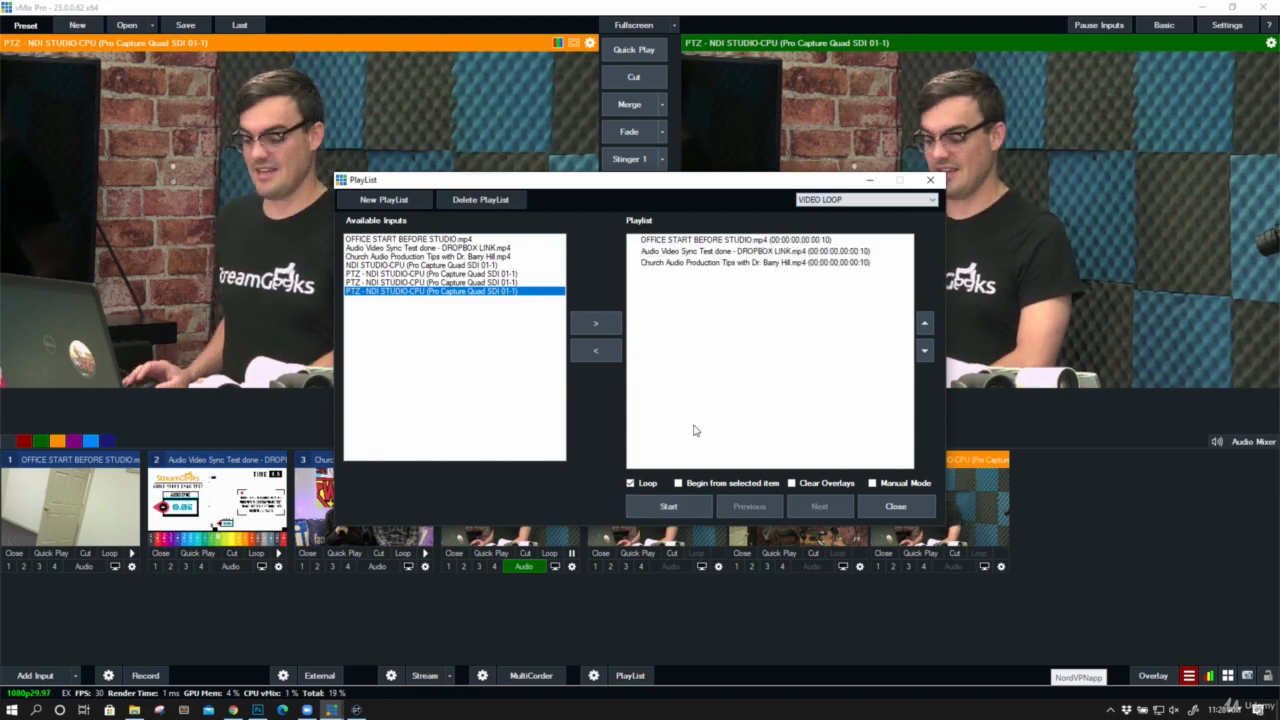
click(664, 508)
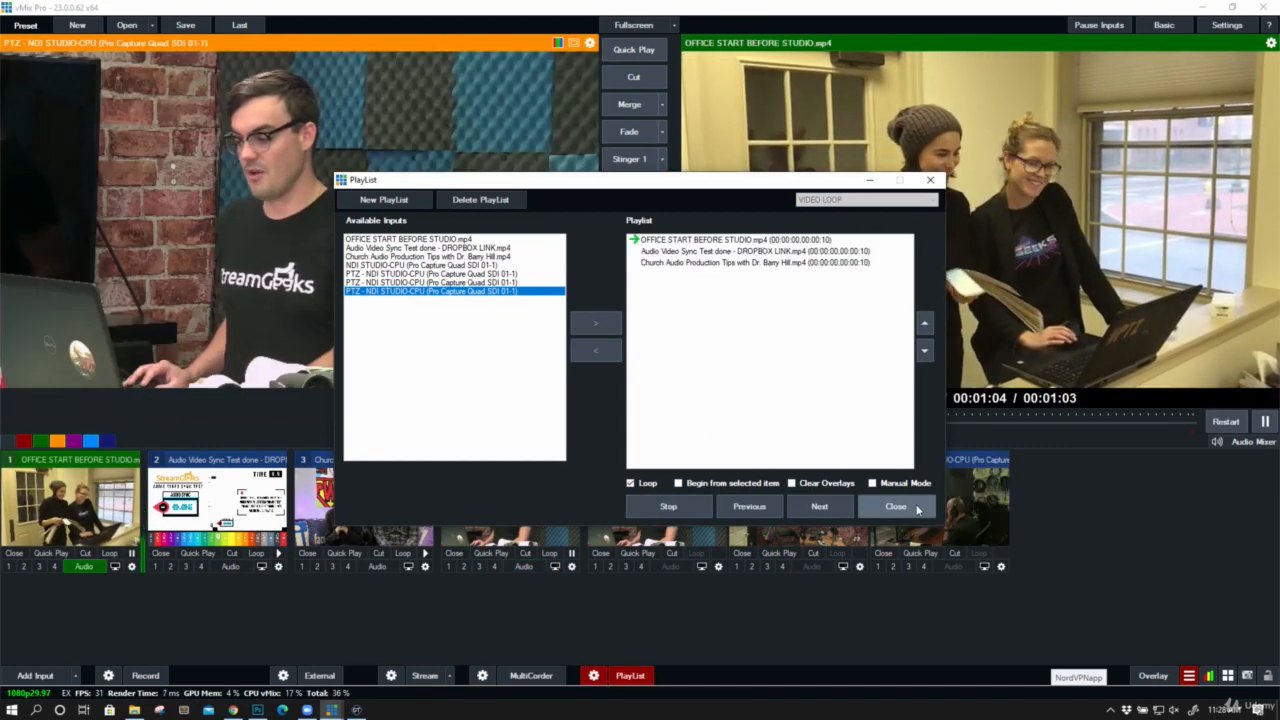
click(918, 508)
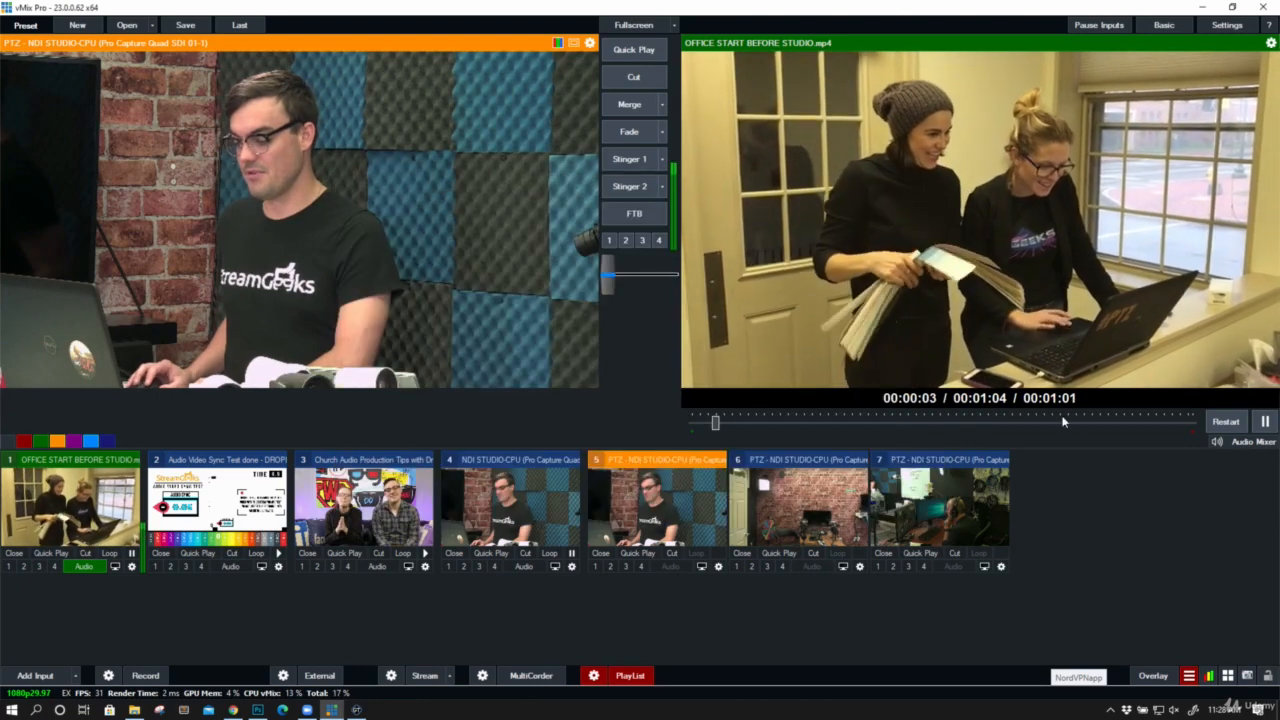